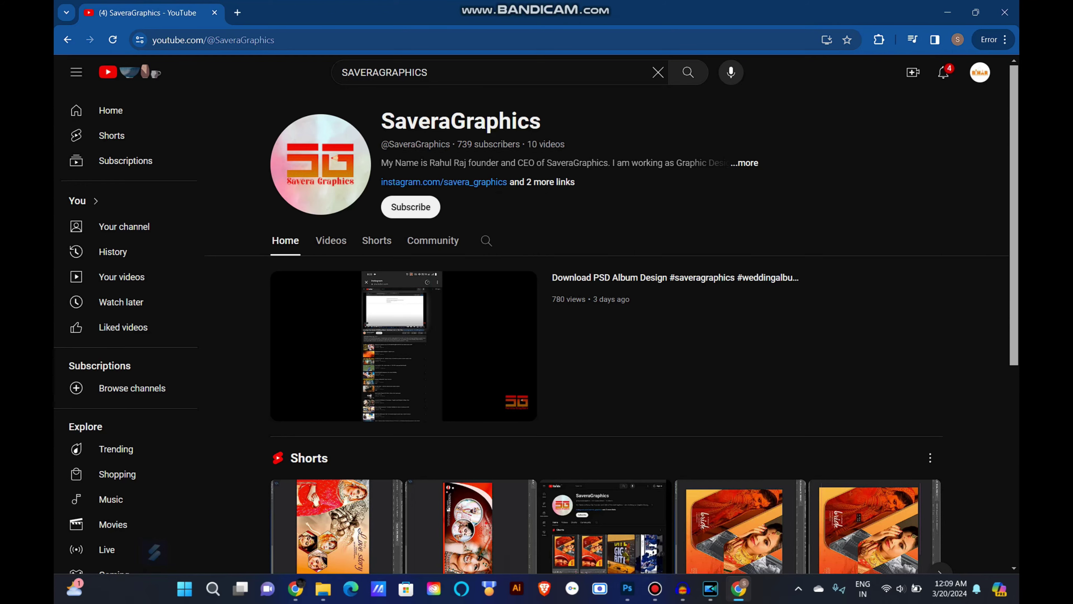
Step: Subscribe to the SaveraGraphics YouTube channel with the notification bell set to All
scroll(740, 529, "down", 3)
scroll(604, 380, "down", 1)
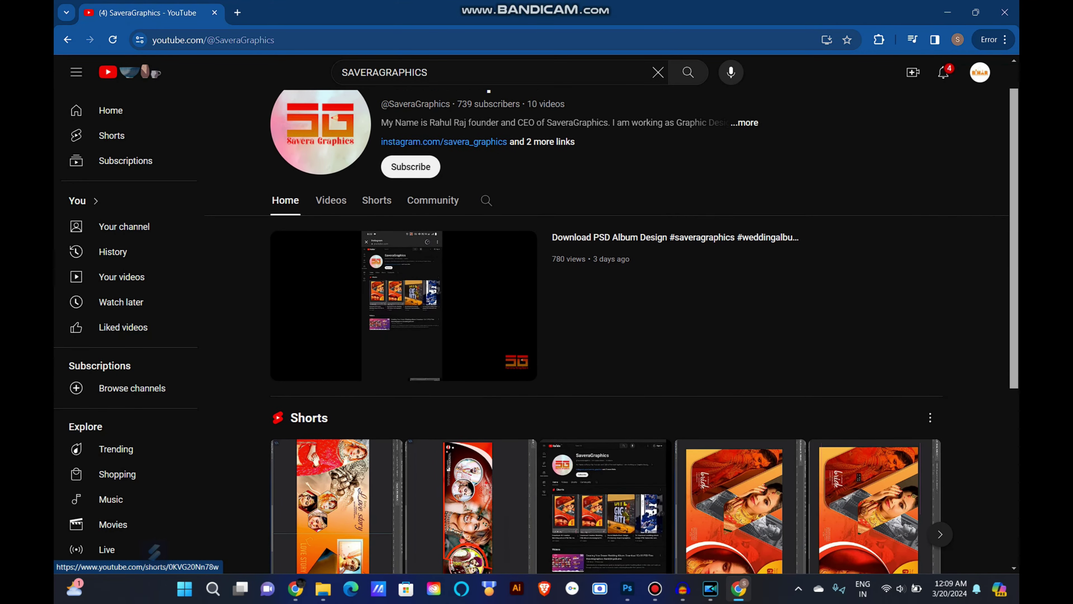
scroll(604, 380, "down", 1)
scroll(604, 380, "down", 1)
scroll(604, 380, "down", 1)
scroll(604, 380, "up", 2)
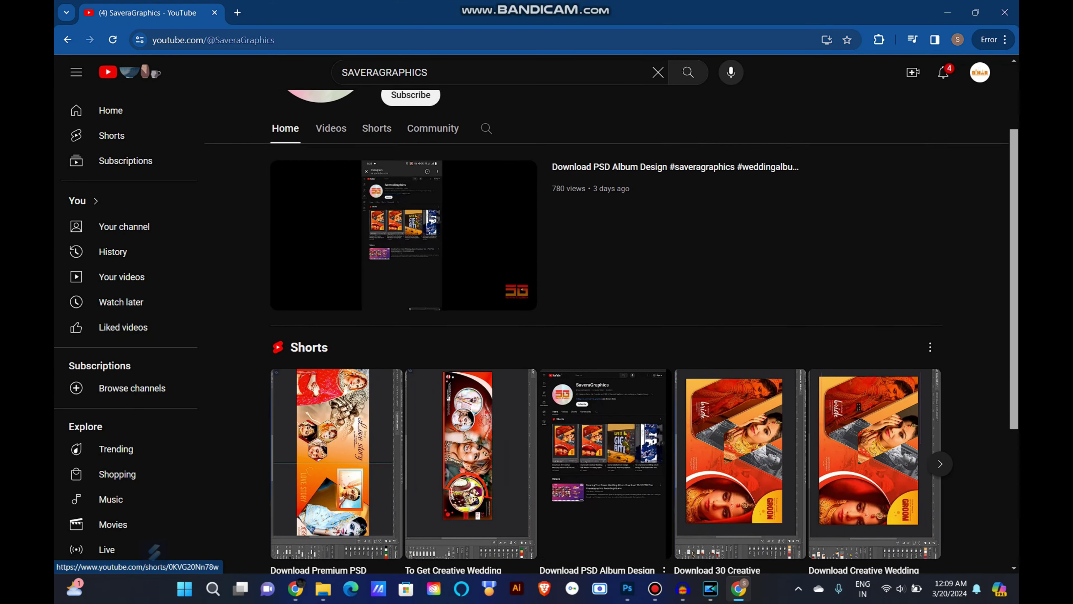
scroll(604, 381, "up", 1)
scroll(604, 380, "up", 1)
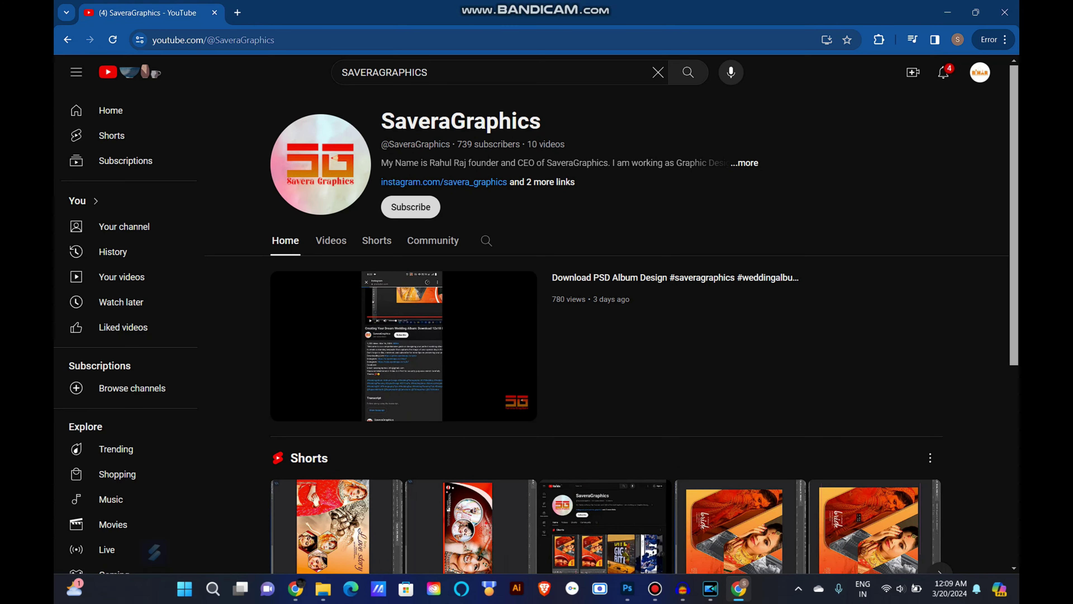
left_click(410, 207)
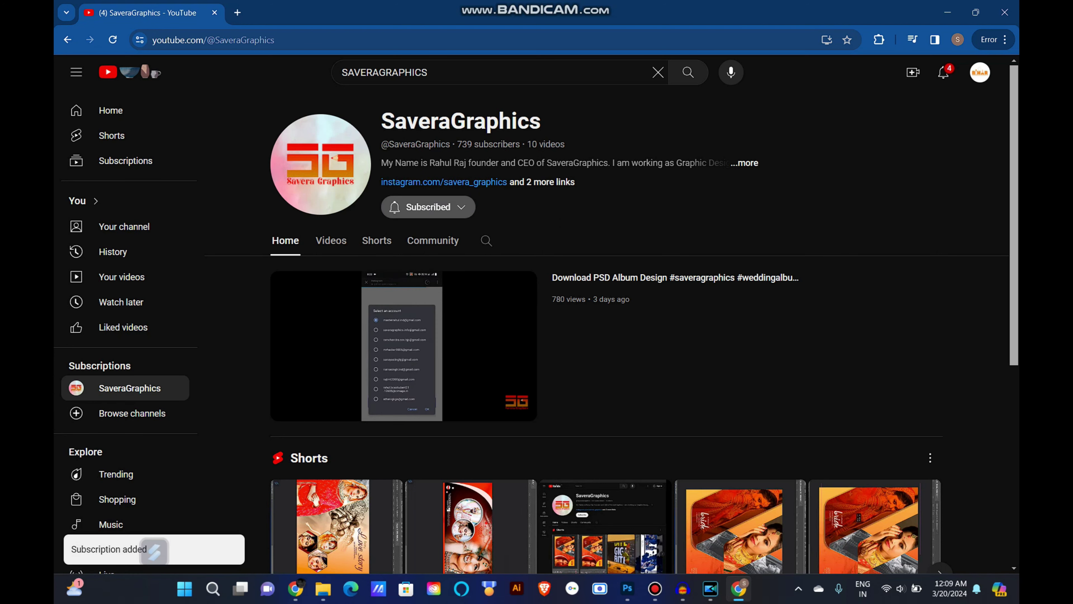
left_click(428, 207)
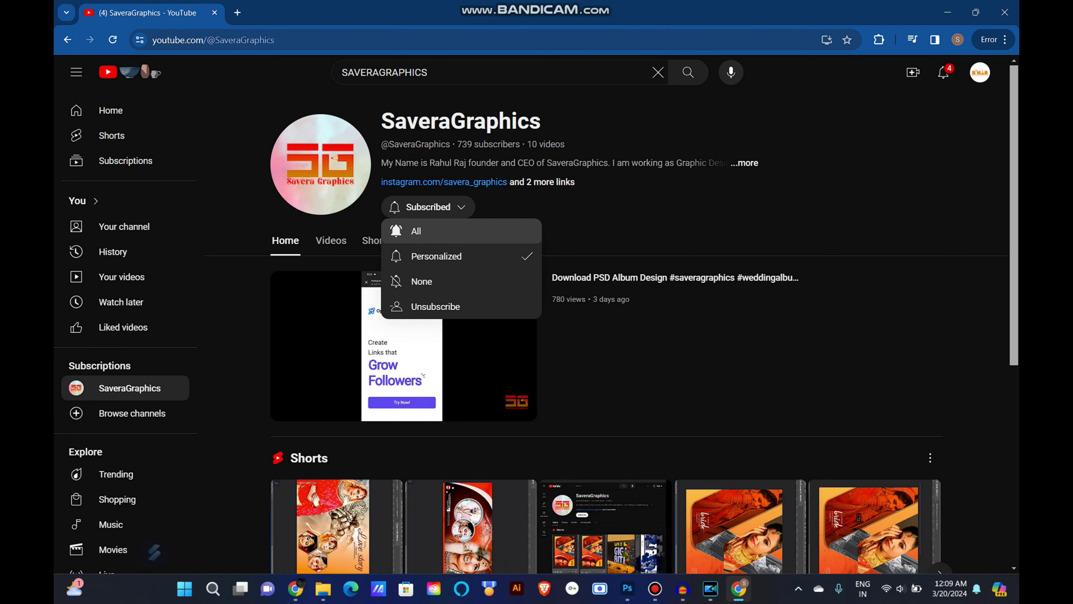
left_click(416, 230)
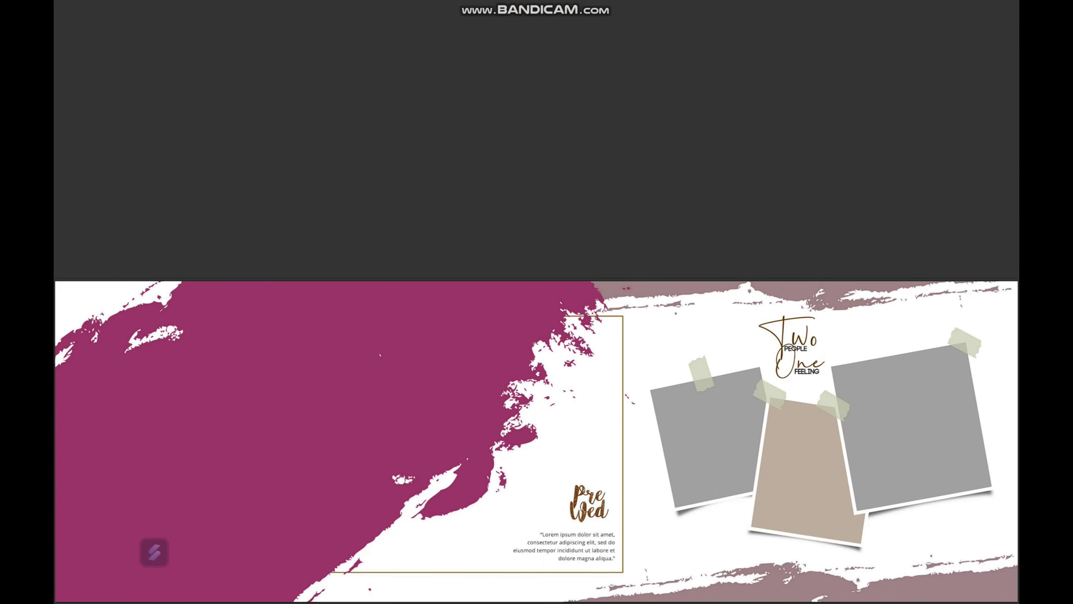
Step: Exit full screen, scroll the ALBUM PREVIEW PDF back to page 1, and select the New DM Design archive
key("Escape")
scroll(519, 317, "up", 2)
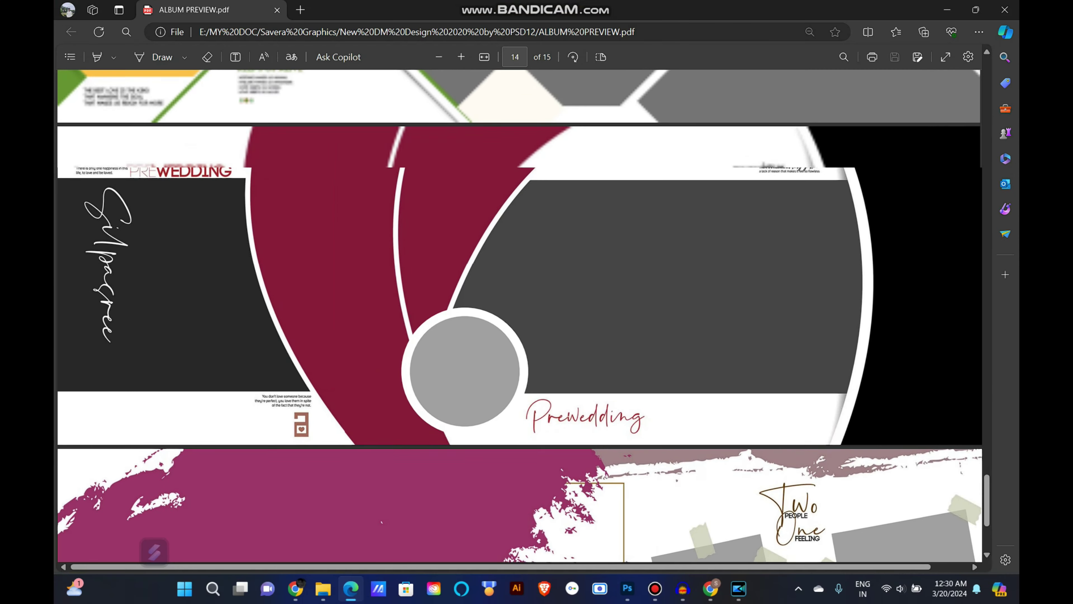
scroll(519, 320, "up", 1)
scroll(519, 320, "up", 3)
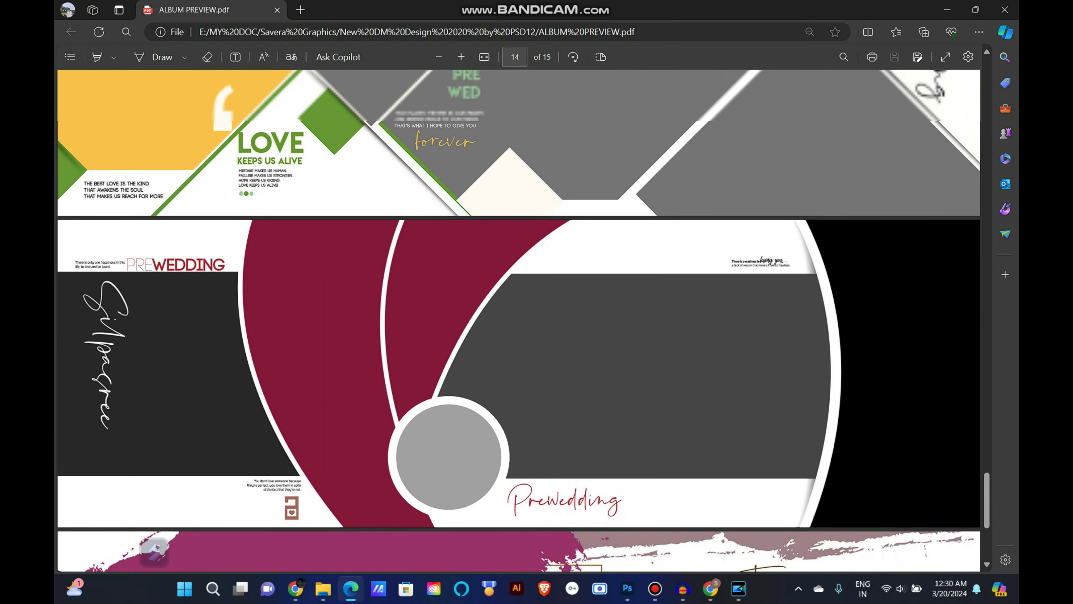
scroll(519, 320, "up", 3)
scroll(519, 320, "up", 3)
scroll(518, 320, "up", 2)
scroll(519, 319, "up", 3)
scroll(519, 320, "up", 3)
scroll(519, 320, "up", 3)
scroll(519, 320, "up", 2)
scroll(519, 320, "up", 3)
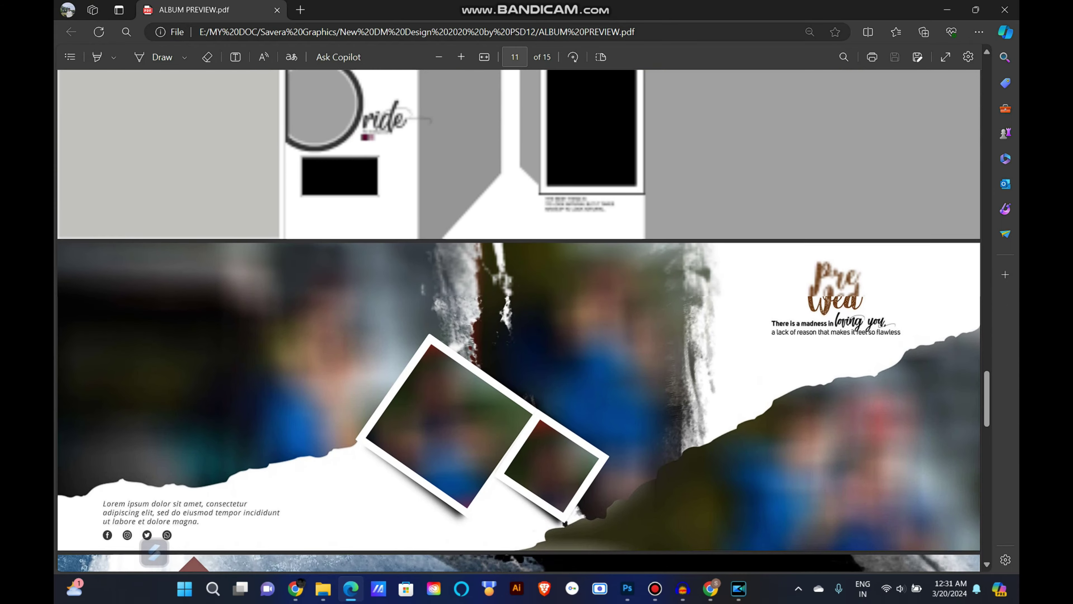
scroll(519, 320, "up", 2)
scroll(519, 320, "up", 3)
scroll(519, 320, "up", 2)
scroll(519, 320, "up", 3)
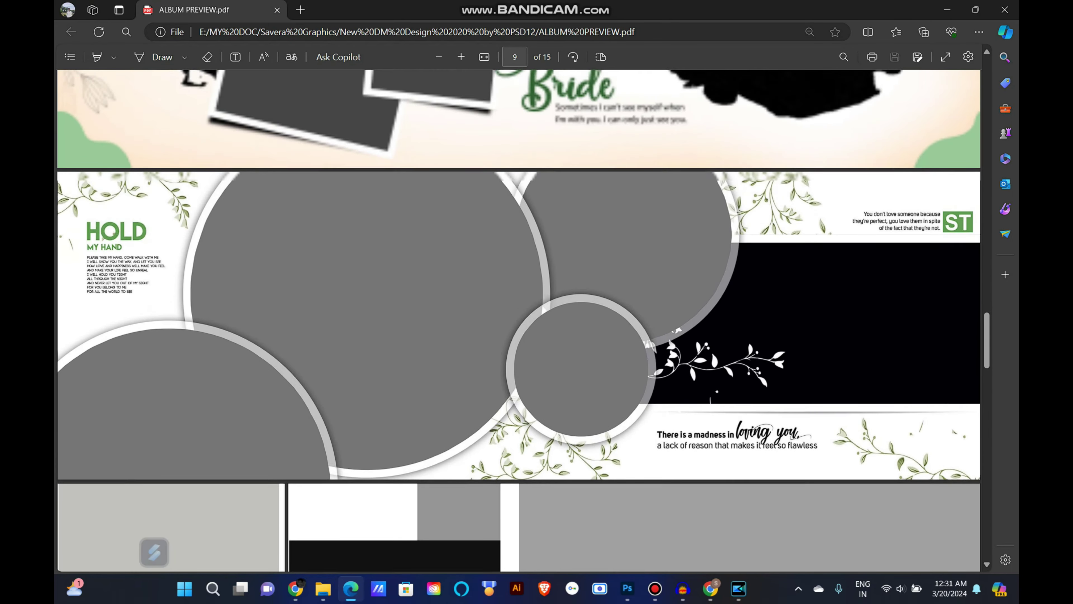
scroll(519, 320, "up", 3)
scroll(519, 320, "up", 3)
scroll(518, 320, "up", 3)
scroll(519, 320, "up", 2)
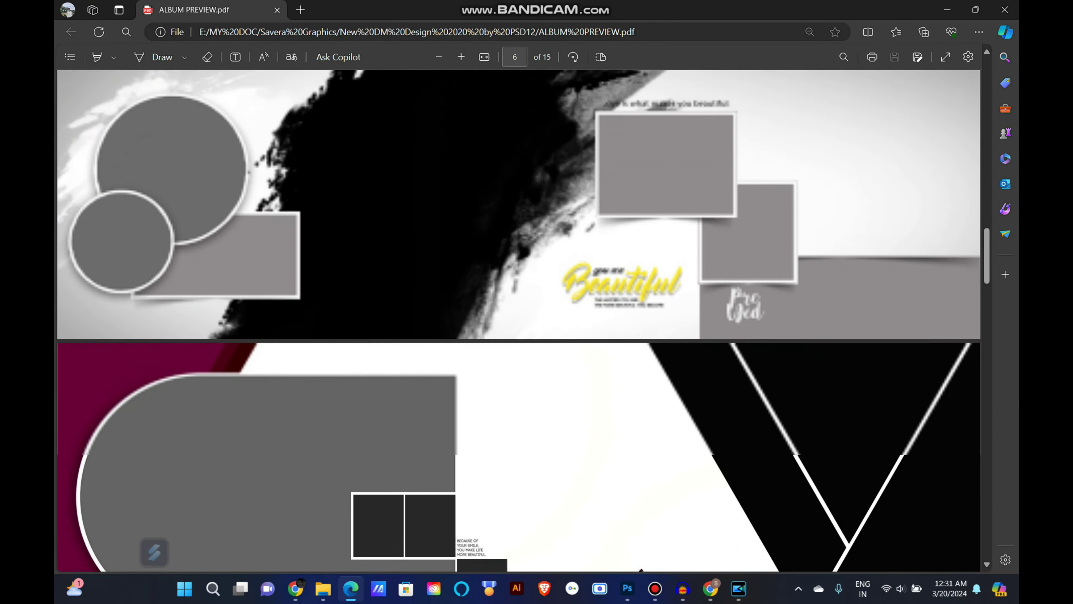
scroll(519, 320, "up", 3)
scroll(519, 320, "up", 3)
scroll(519, 320, "up", 3)
scroll(519, 320, "up", 3)
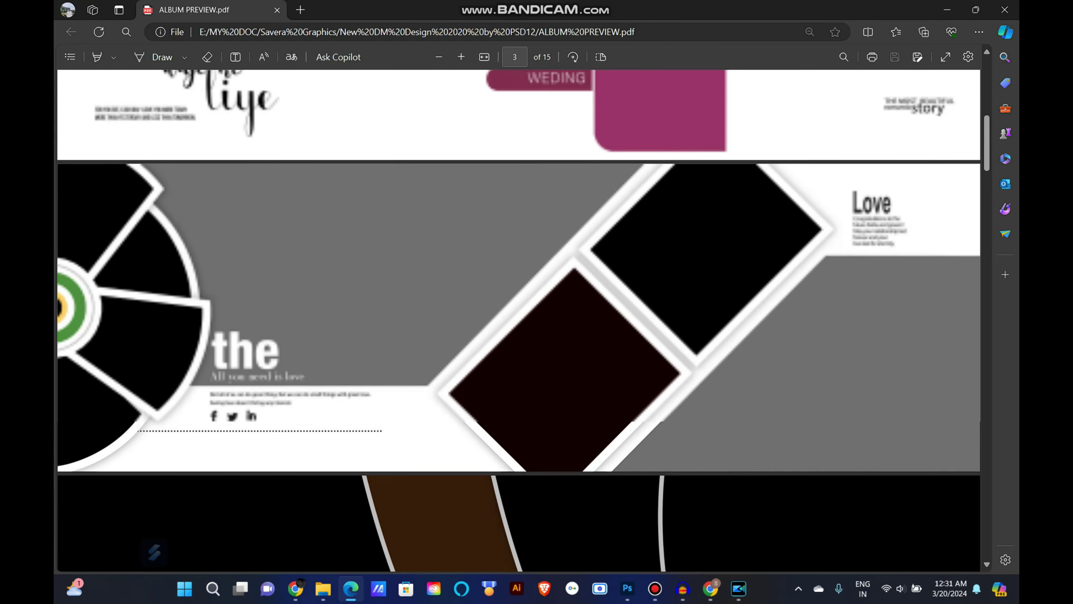
scroll(519, 320, "up", 2)
scroll(519, 320, "up", 3)
scroll(519, 320, "up", 3)
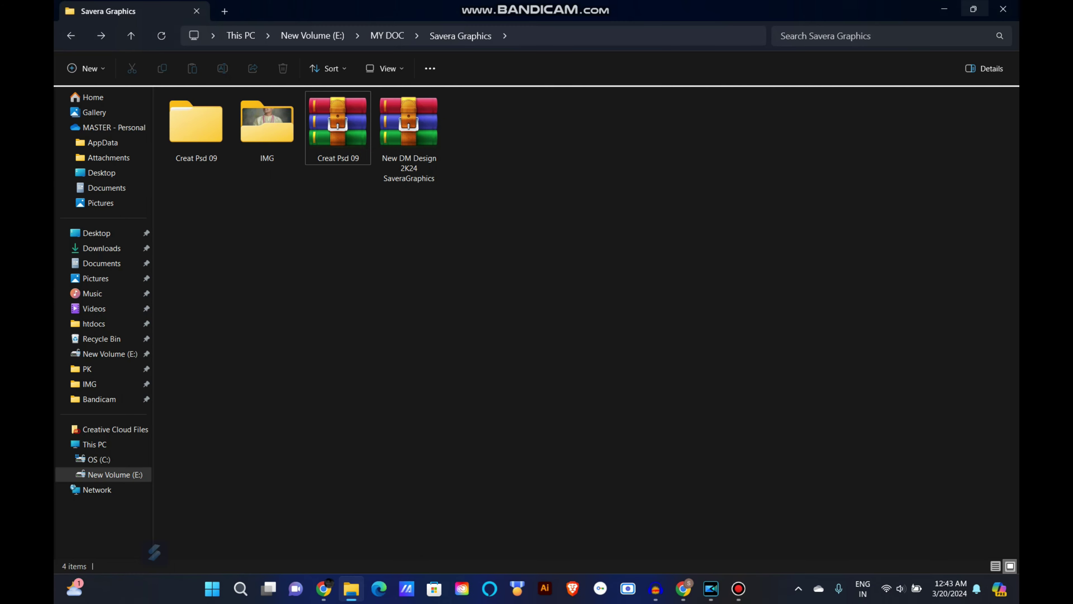
key("Right")
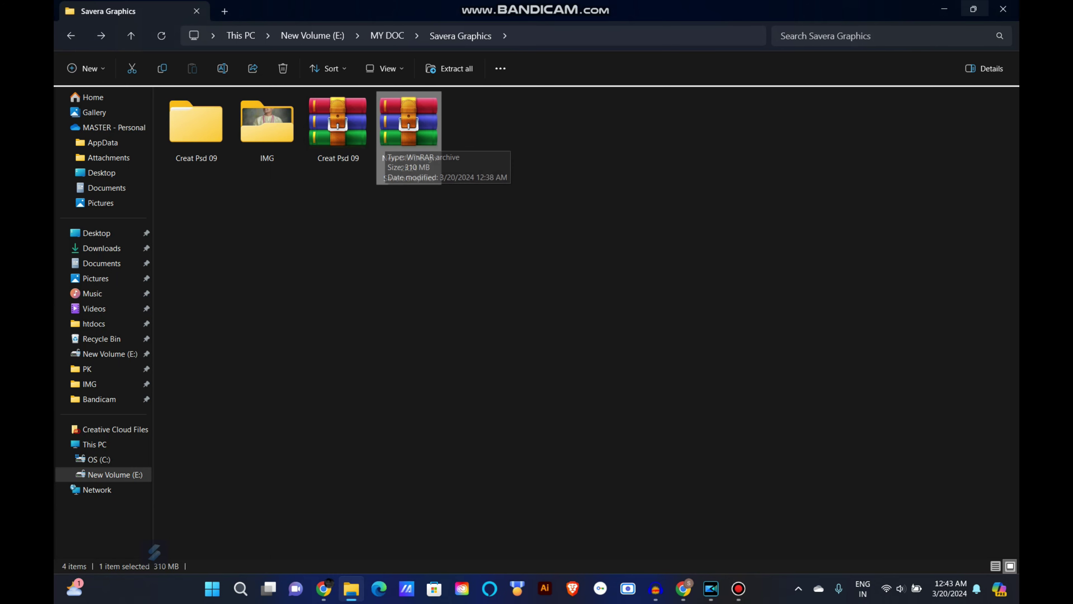
Step: Extract the New DM Design 2K24 archive with WinRAR using its password, then open the extracted folder
right_click(384, 141)
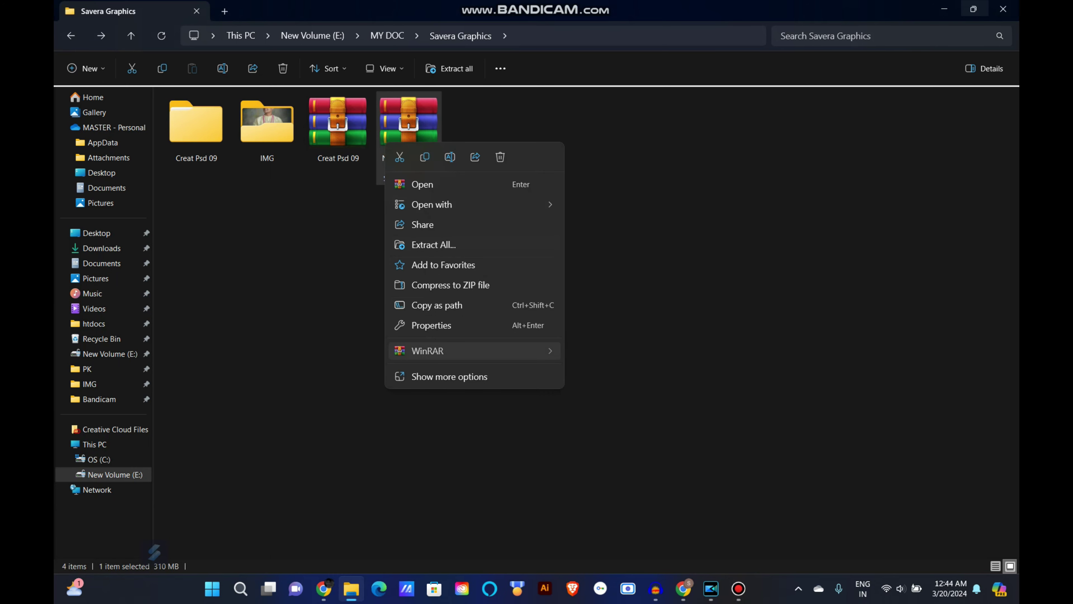
left_click(592, 372)
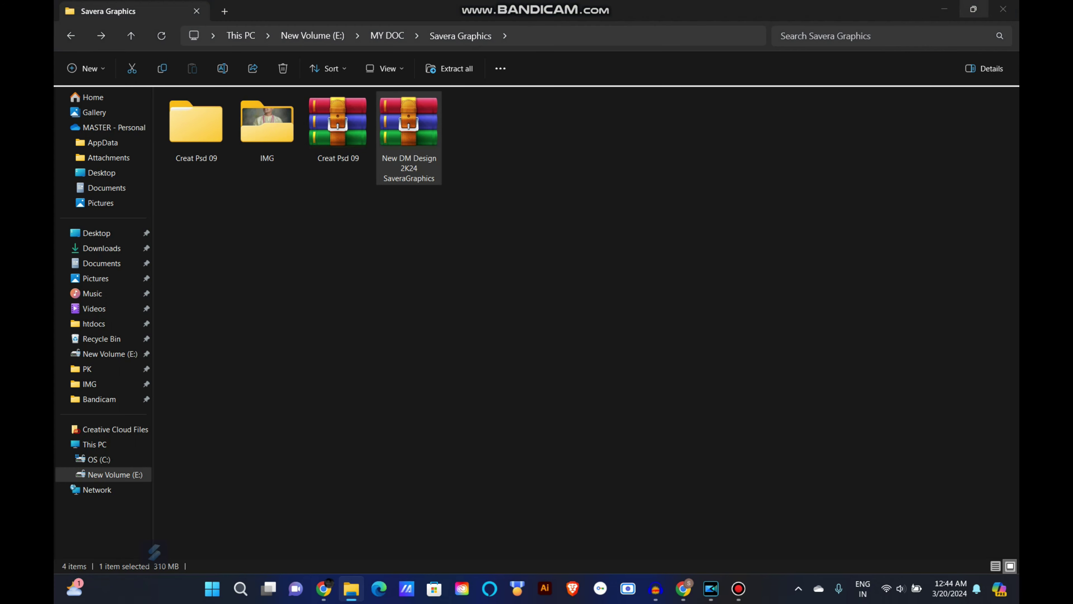
key("Return")
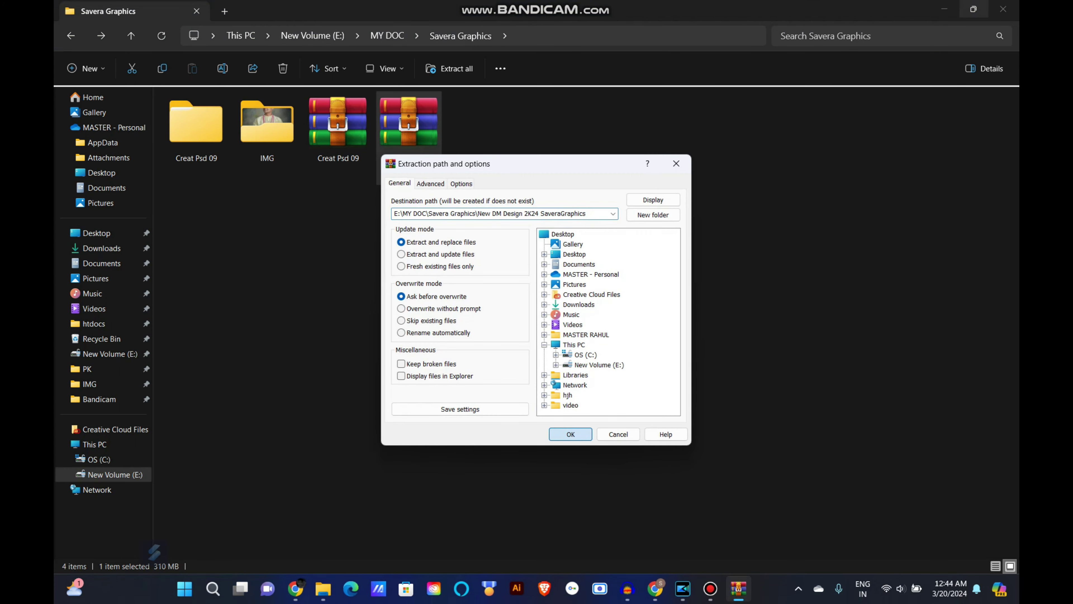
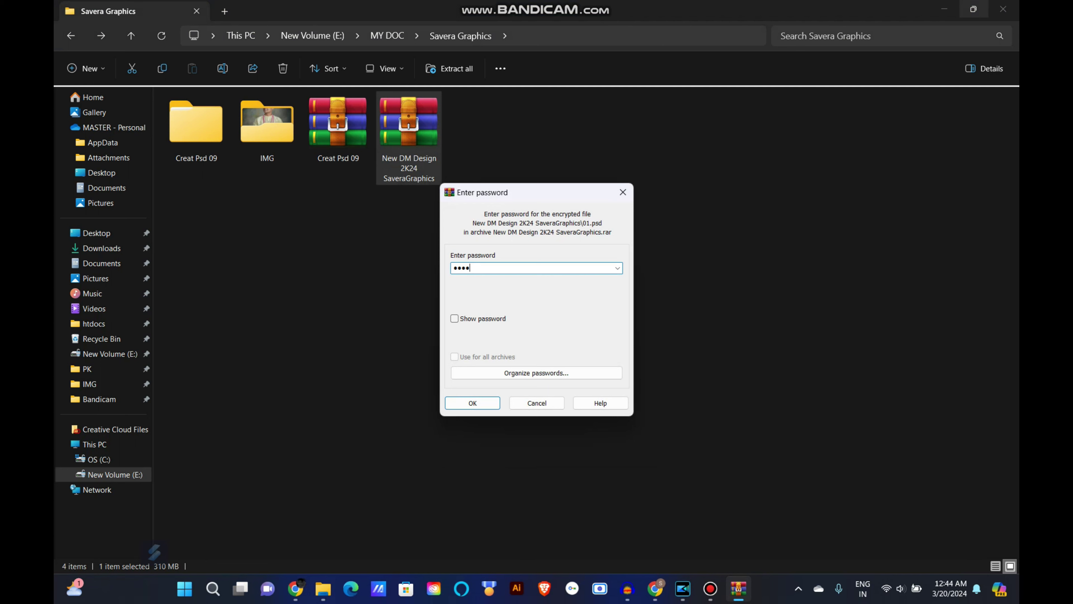
key("Return")
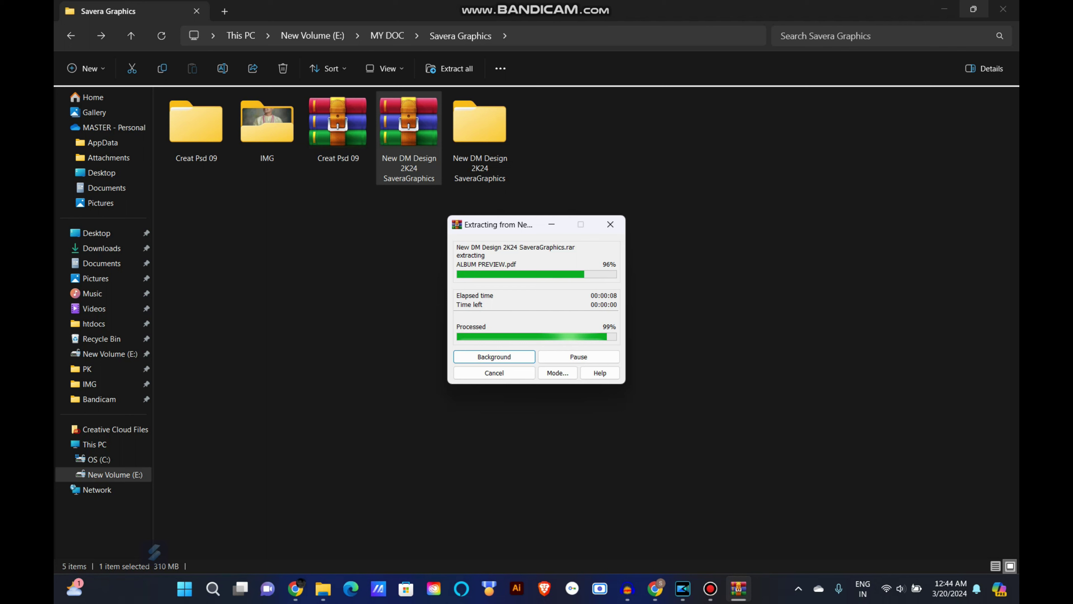
key("Right")
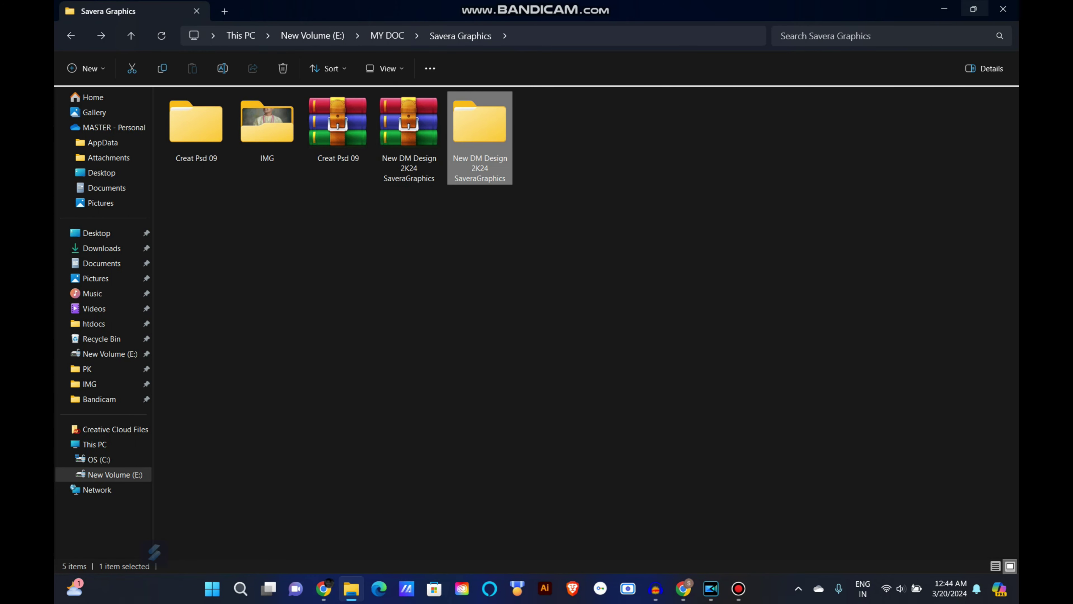
key("Return")
key("Return")
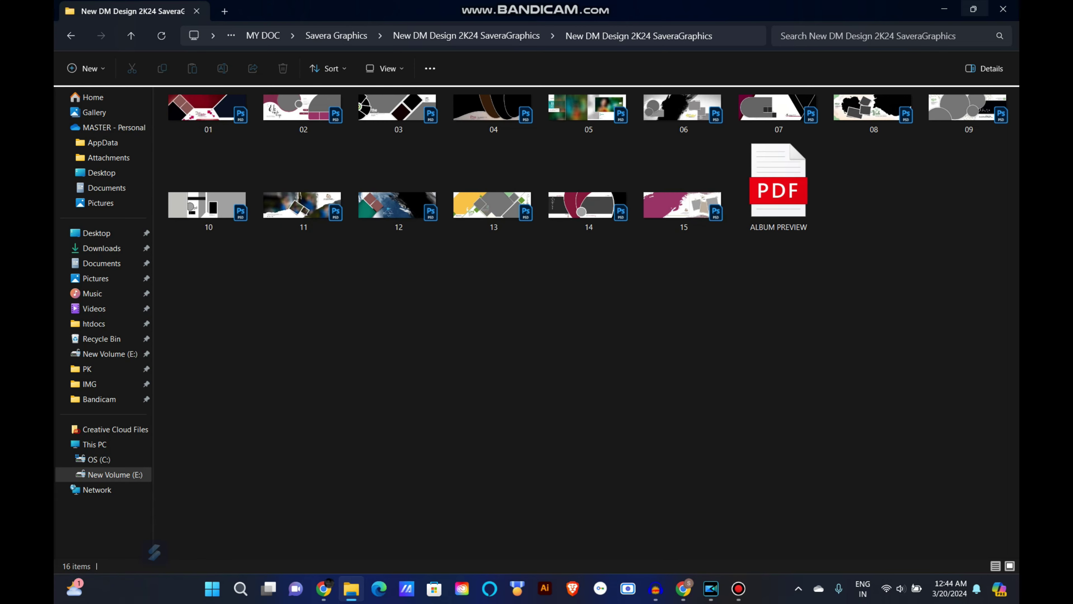
Step: Select 15.psd in the extracted design folder and open it in Photoshop
scroll(516, 283, "up", 2)
left_click(374, 275)
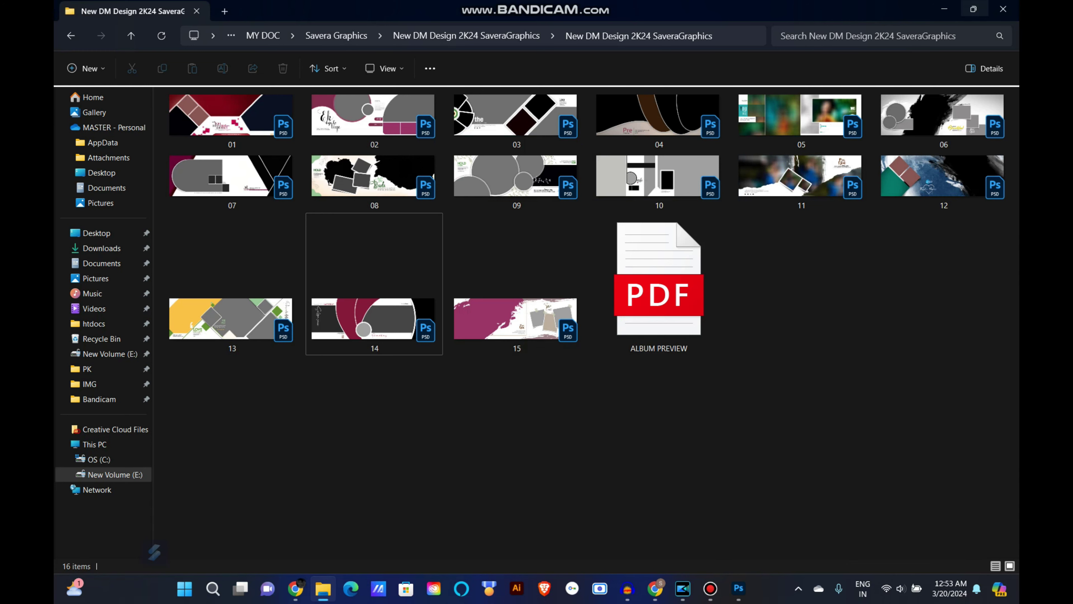
left_click(517, 279)
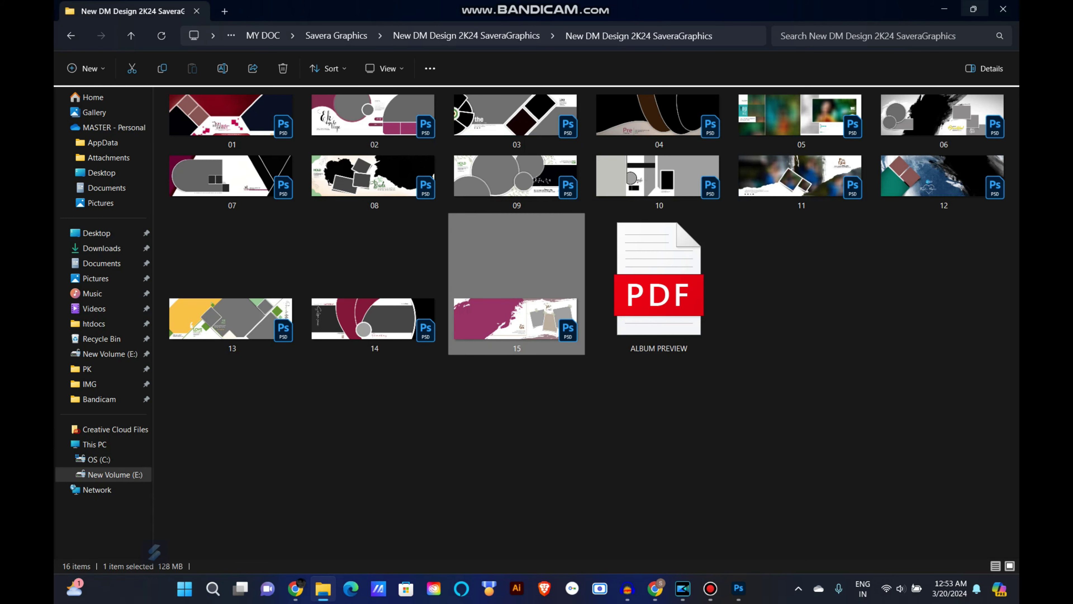
key("Return")
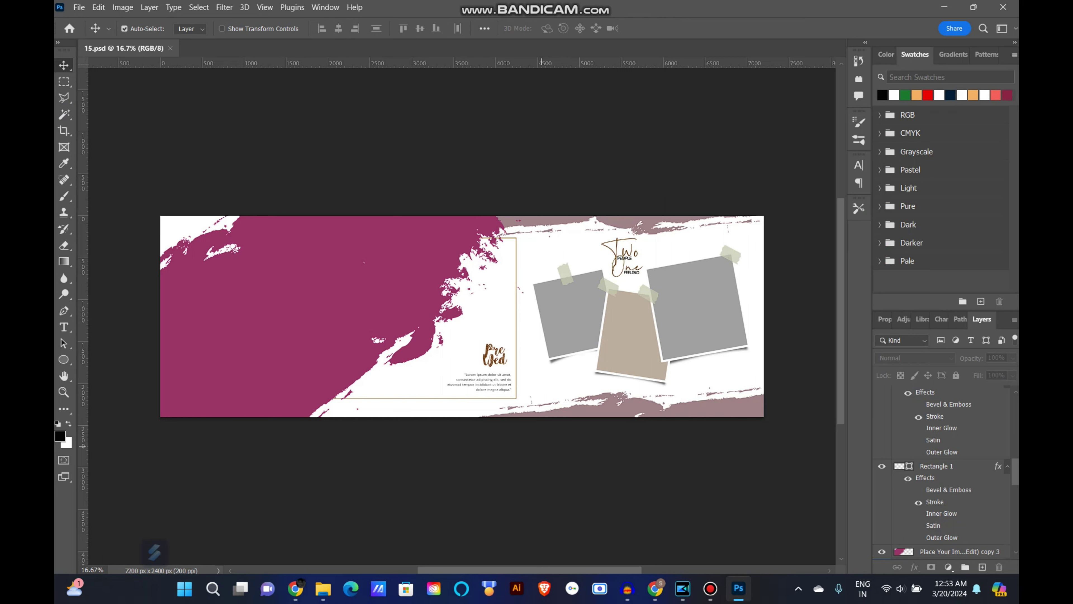
Step: Browse the left photo placeholder, Rectangle 2, Rectangle 1 and Rectangle 2 copy layers, then deselect them
scroll(600, 448, "down", 1)
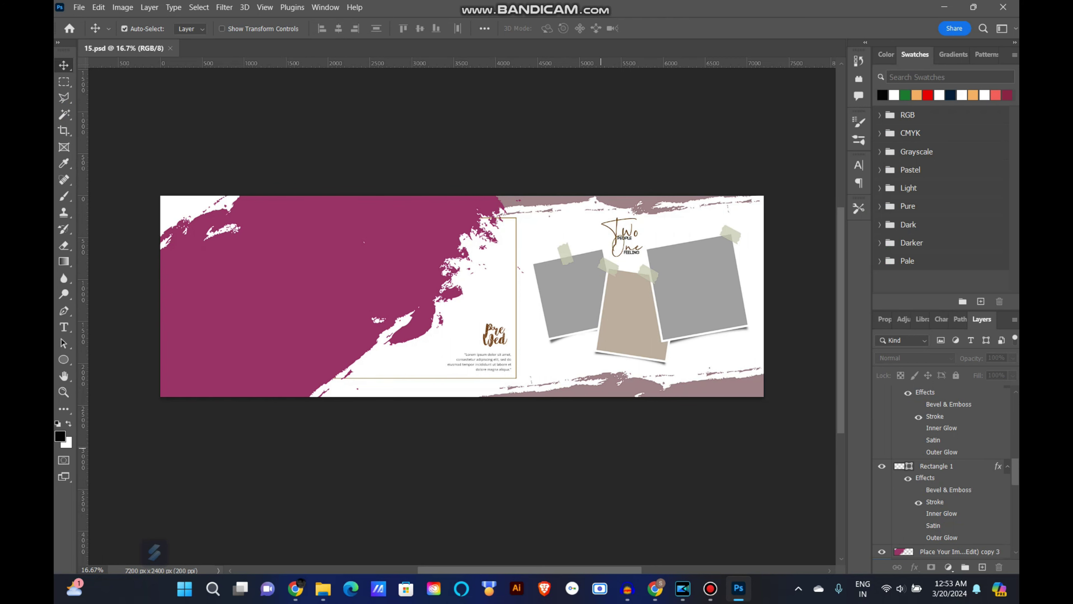
scroll(600, 448, "up", 1)
left_click(311, 267)
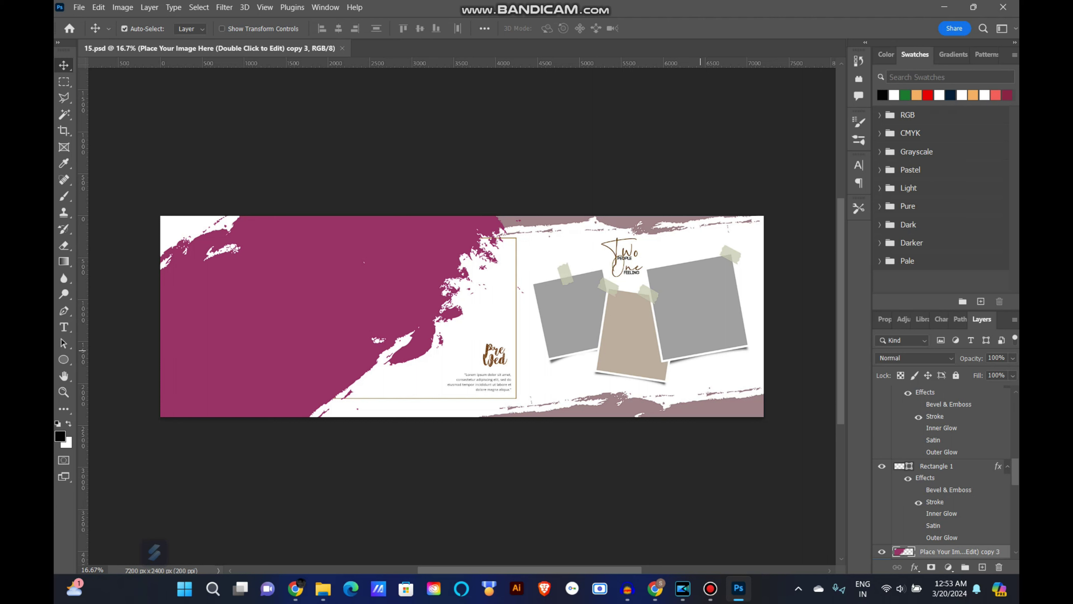
left_click(695, 340)
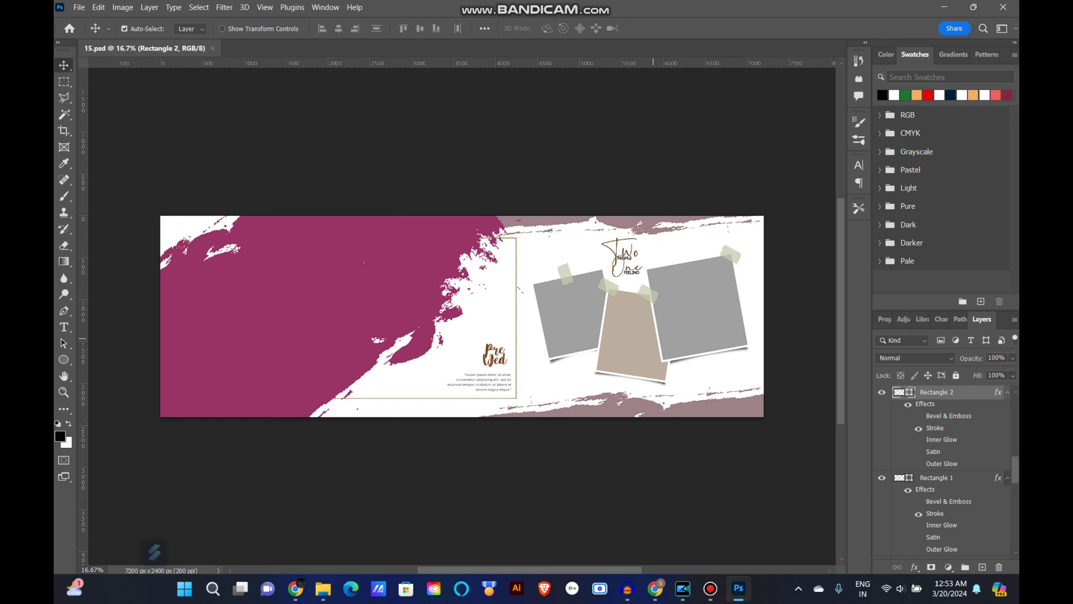
left_click(640, 333)
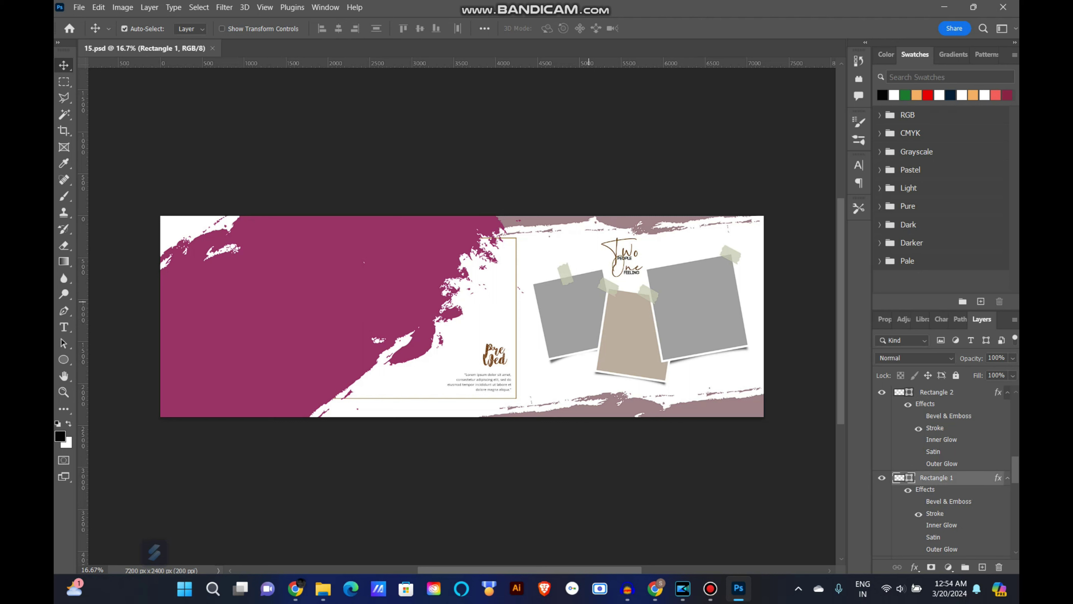
key("alt+bracketleft")
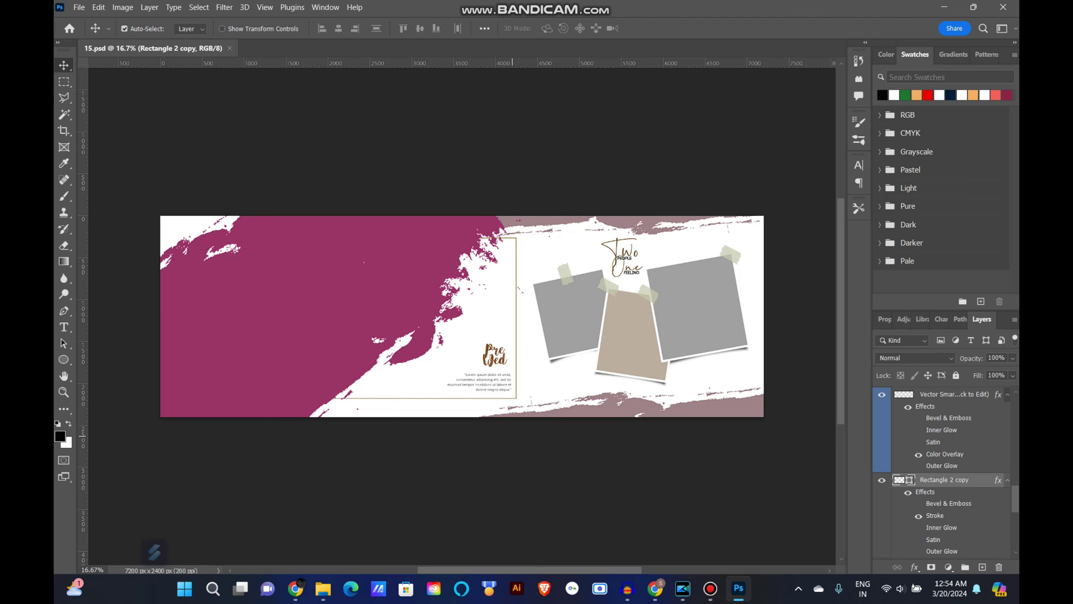
left_click(512, 455)
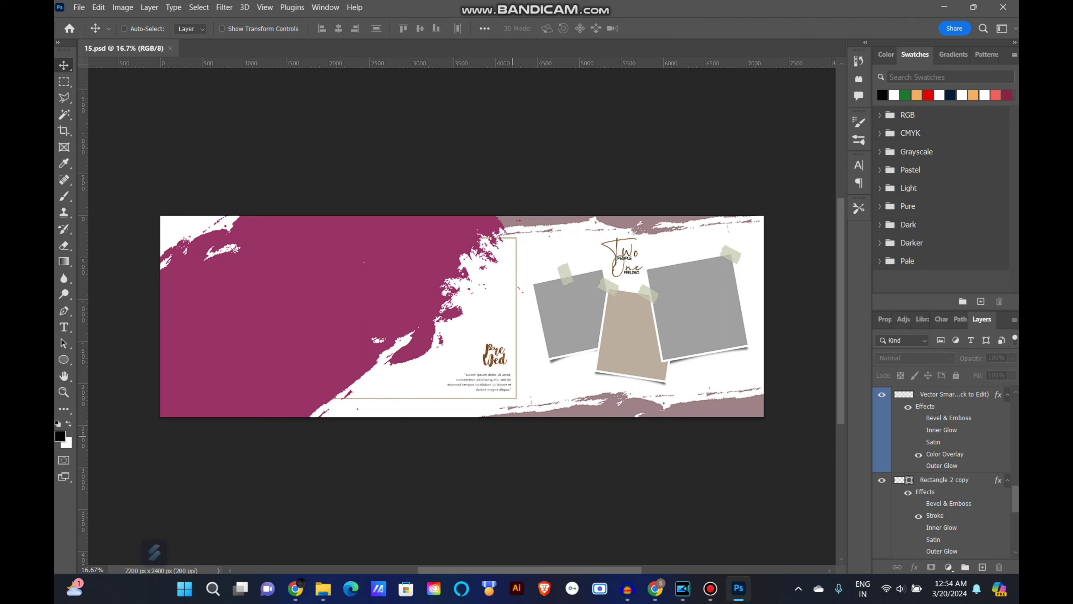
Step: Browse the Open dialog to the E:\MY DOC\Savera Graphics\IMG folder
key("ctrl+o")
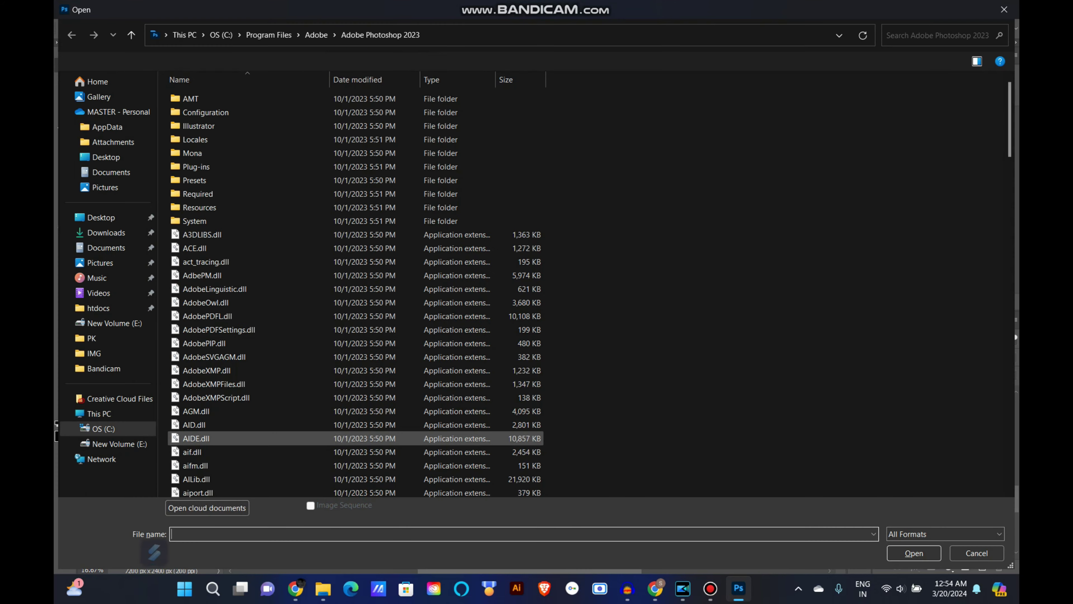
left_click(120, 444)
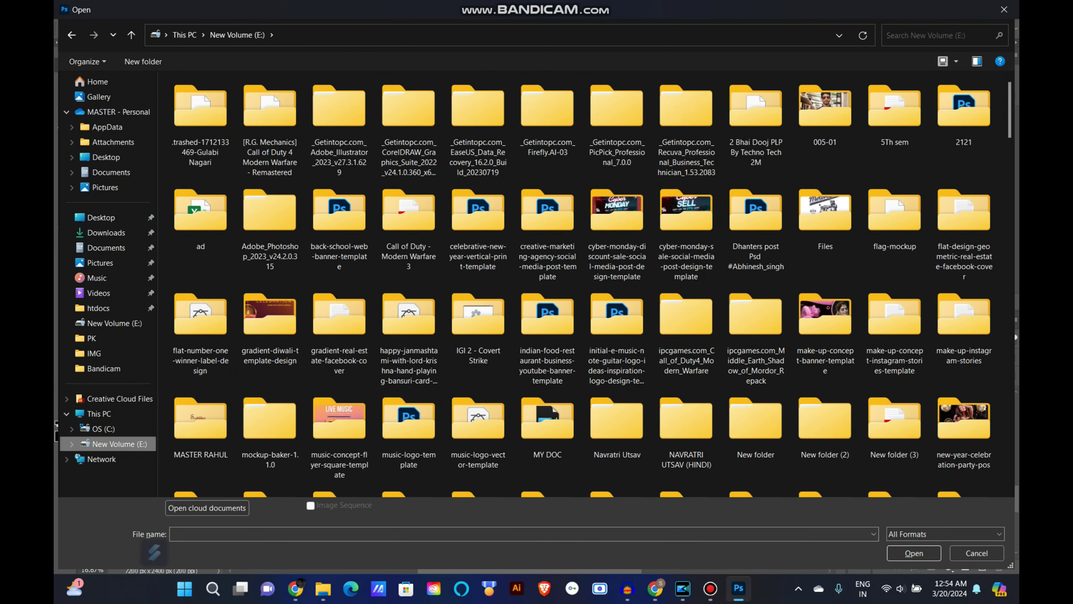
double_click(547, 418)
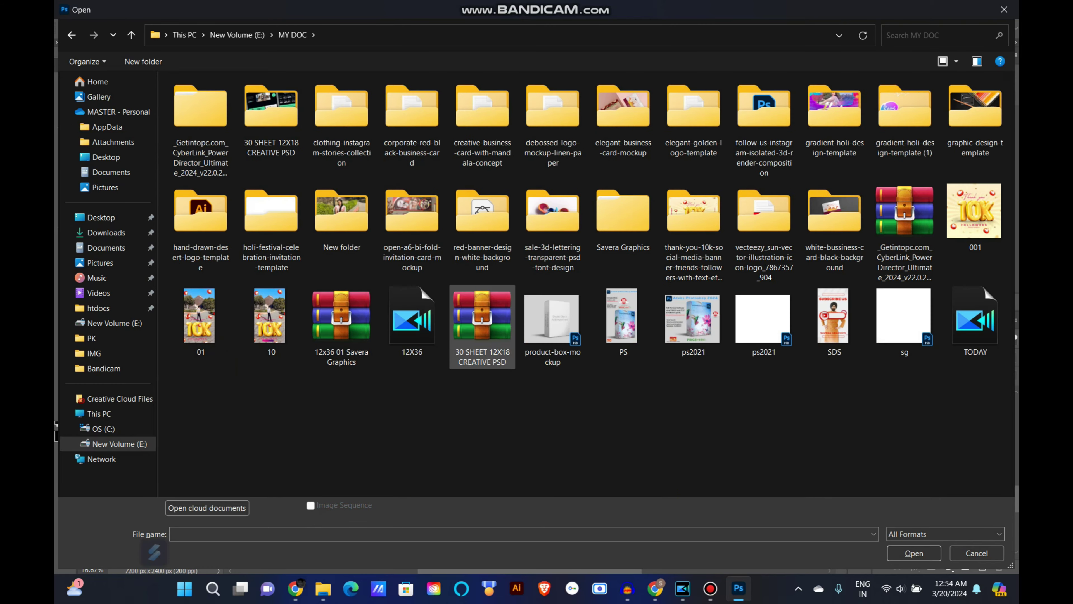
double_click(623, 212)
double_click(189, 112)
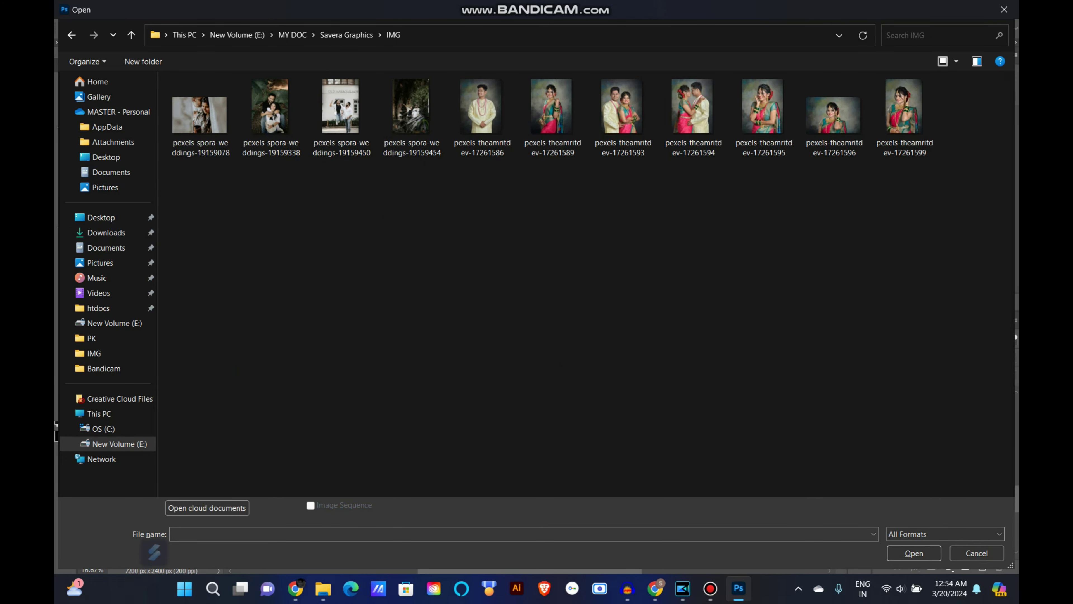
Step: Open portraits 17261586, 17261593, 17261594 and 17261595 together as separate documents
left_click(482, 107)
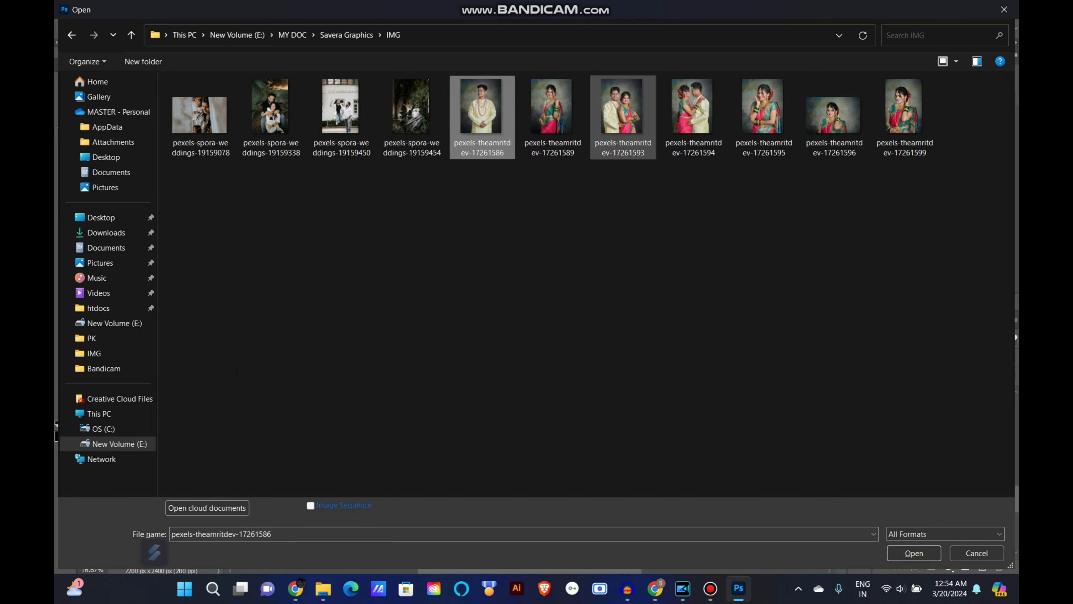
left_click(622, 108, "ctrl")
left_click(692, 108, "ctrl")
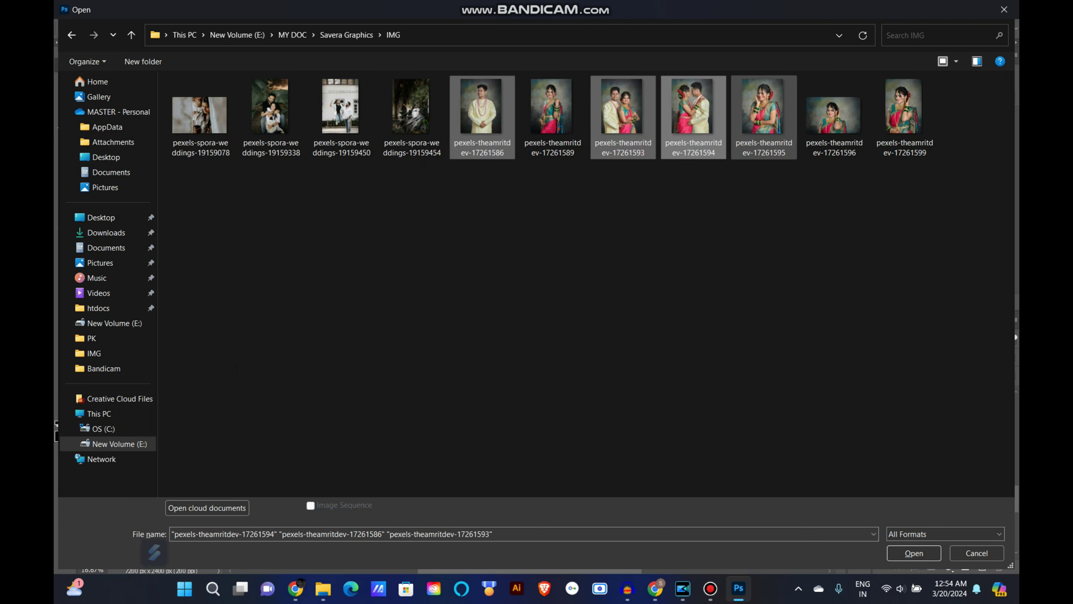
left_click(764, 108, "ctrl")
key("Return")
left_click(559, 48)
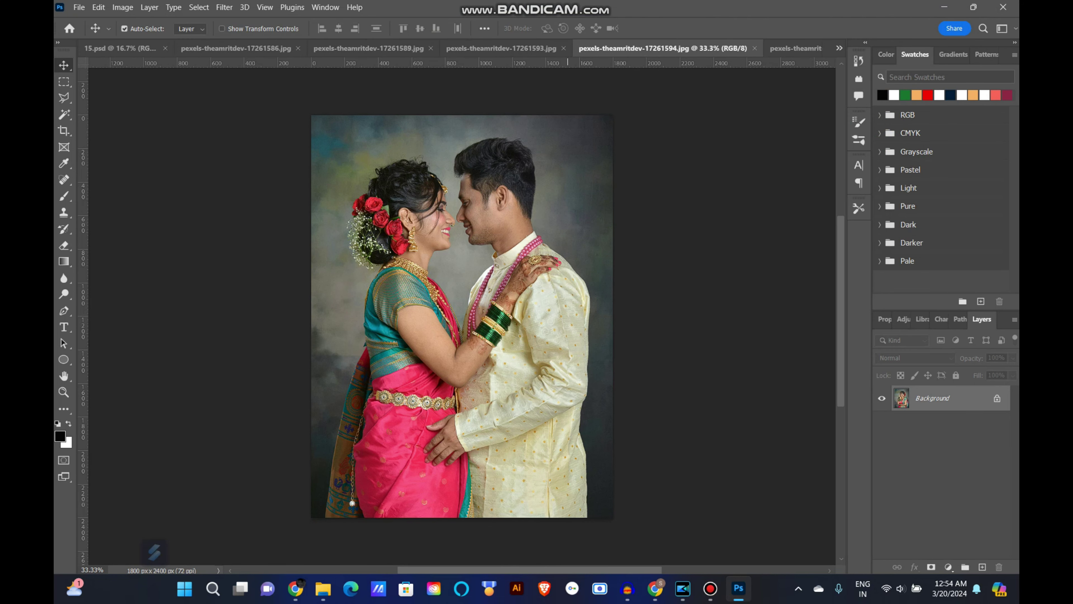
Step: Unlock the 17261593 couple photo's Background layer, turning it into Layer 0
left_click(121, 48)
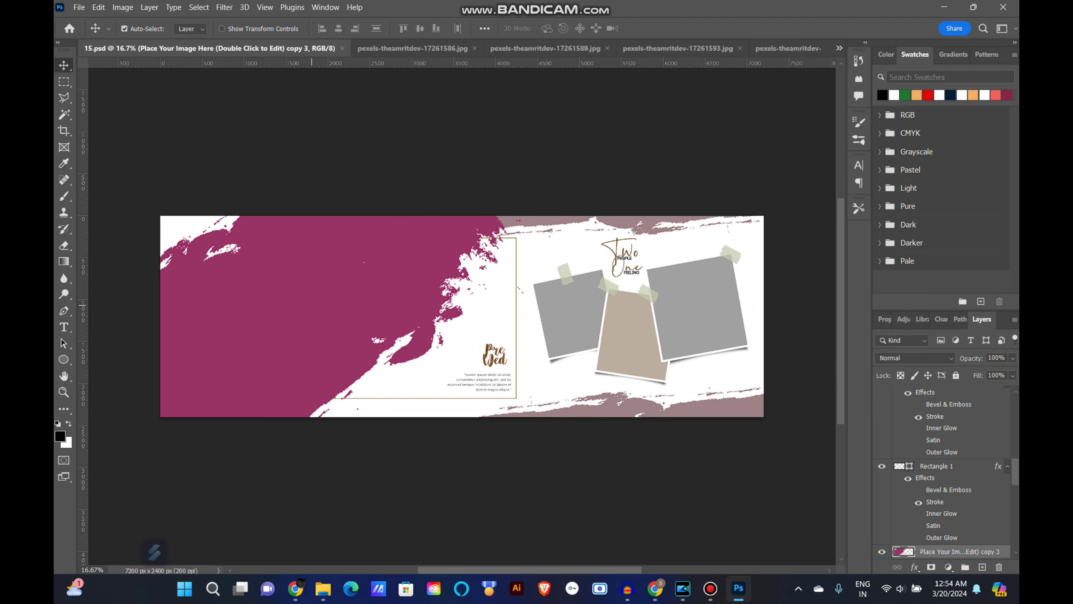
left_click(418, 47)
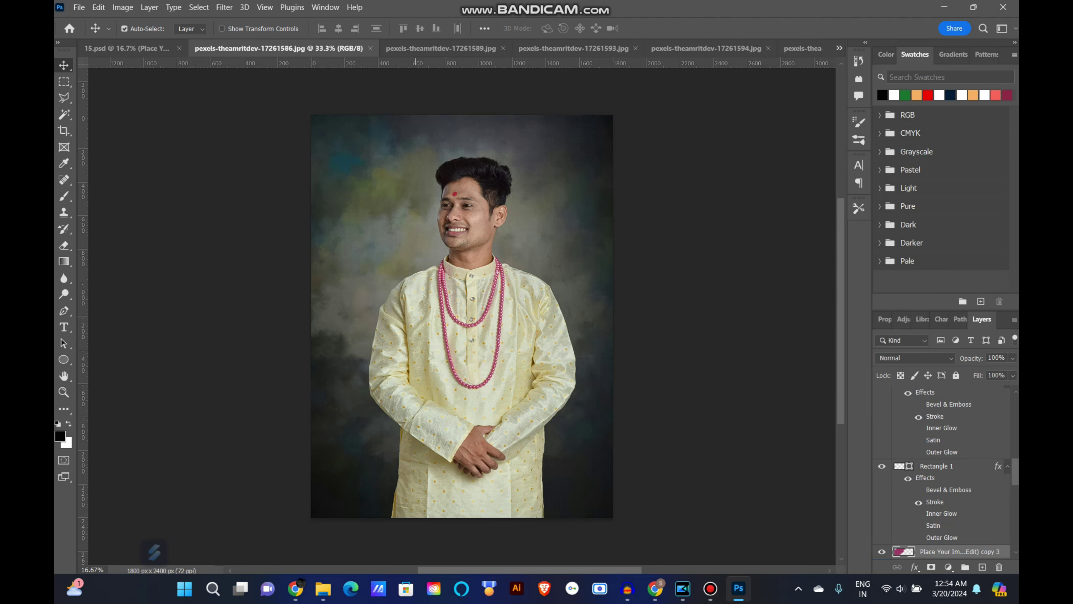
left_click(574, 47)
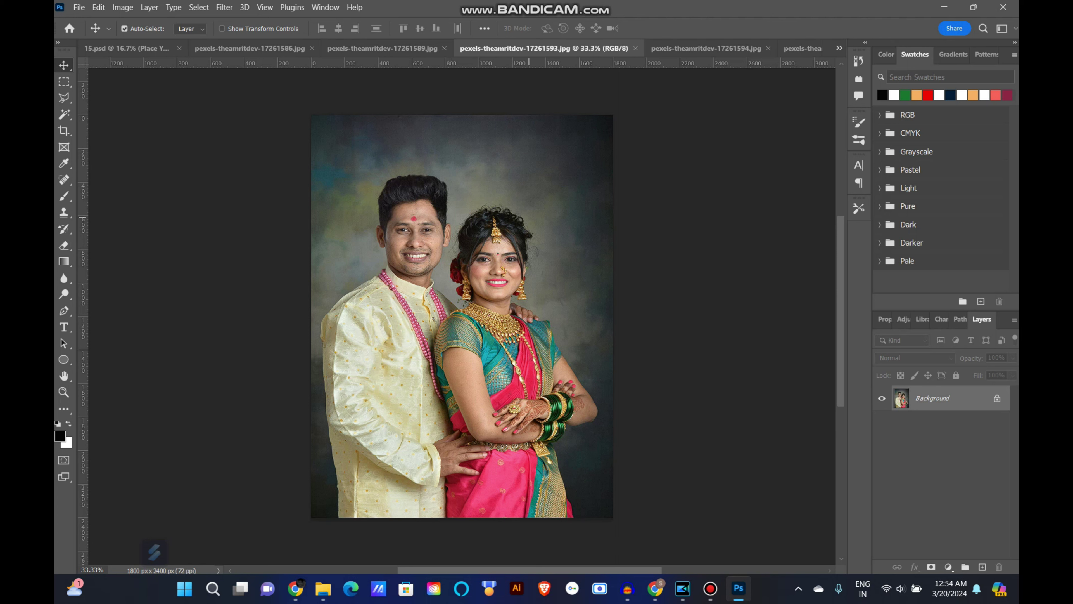
left_click(996, 397)
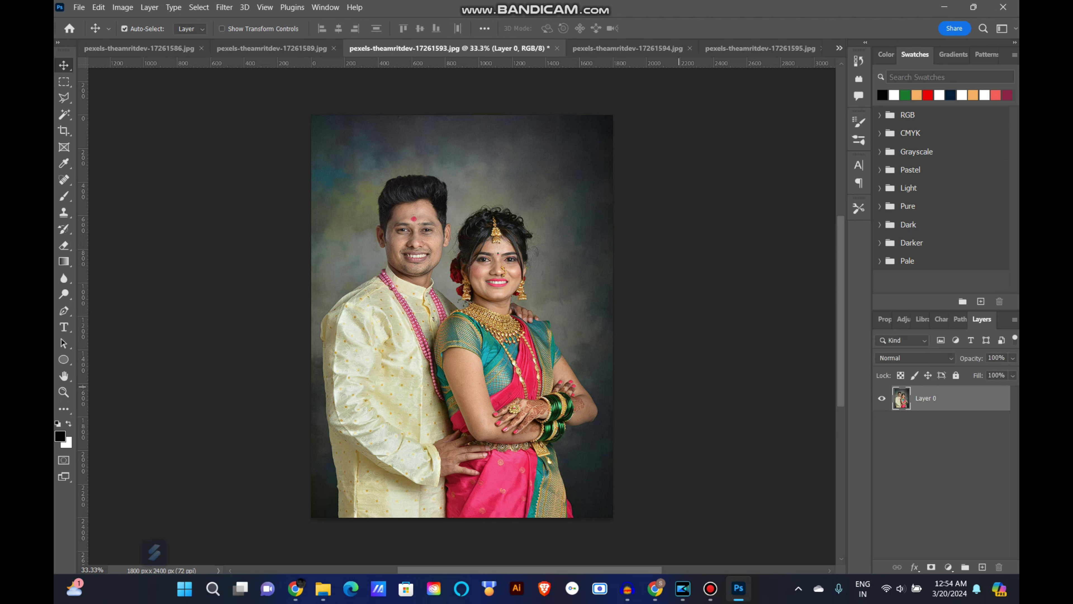
Step: Return to 15.psd with the Move tool active and paste the couple photo in as Layer 9
key("c")
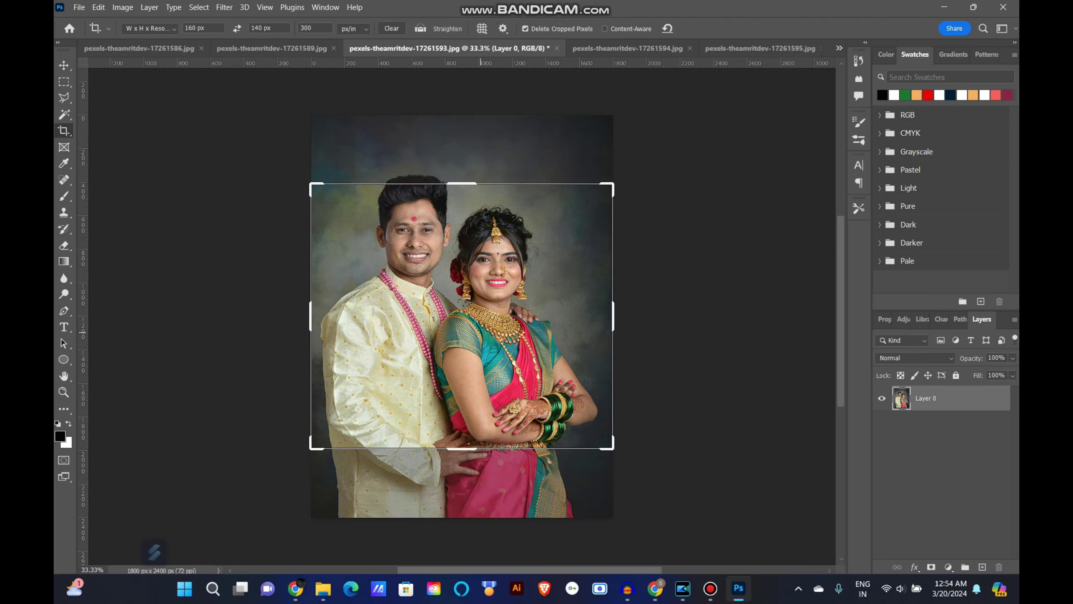
key("m")
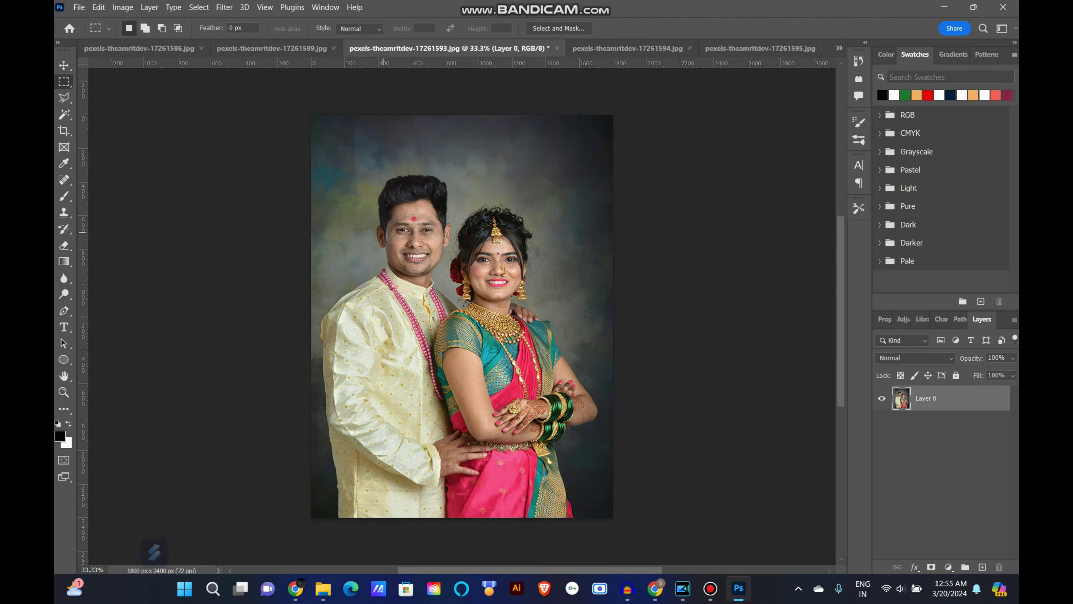
key("v")
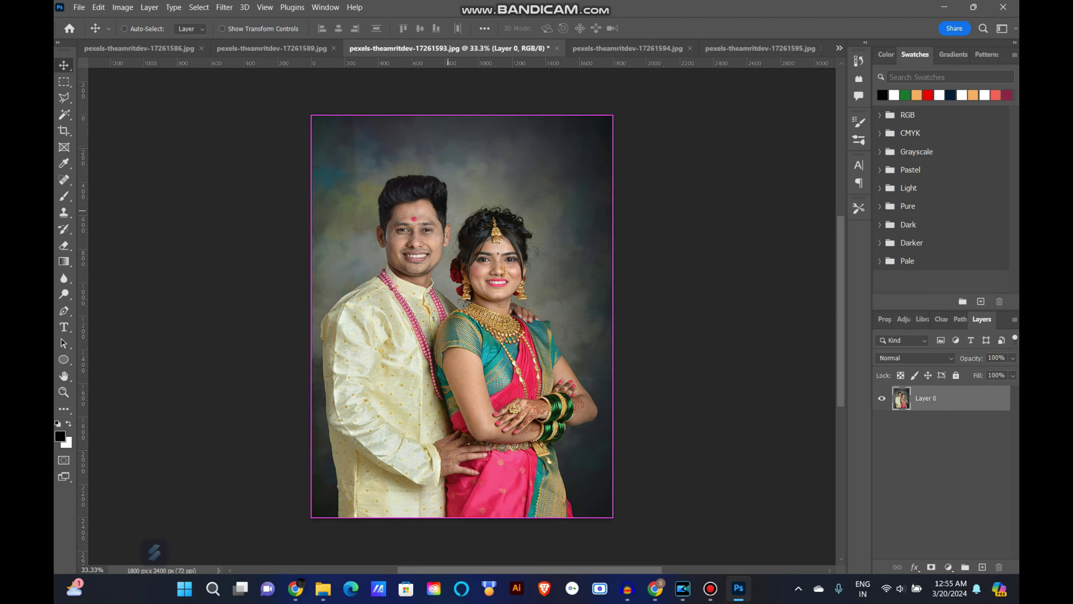
key("ctrl+shift+Tab")
key("ctrl+shift+Tab")
key("ctrl+shift+Tab")
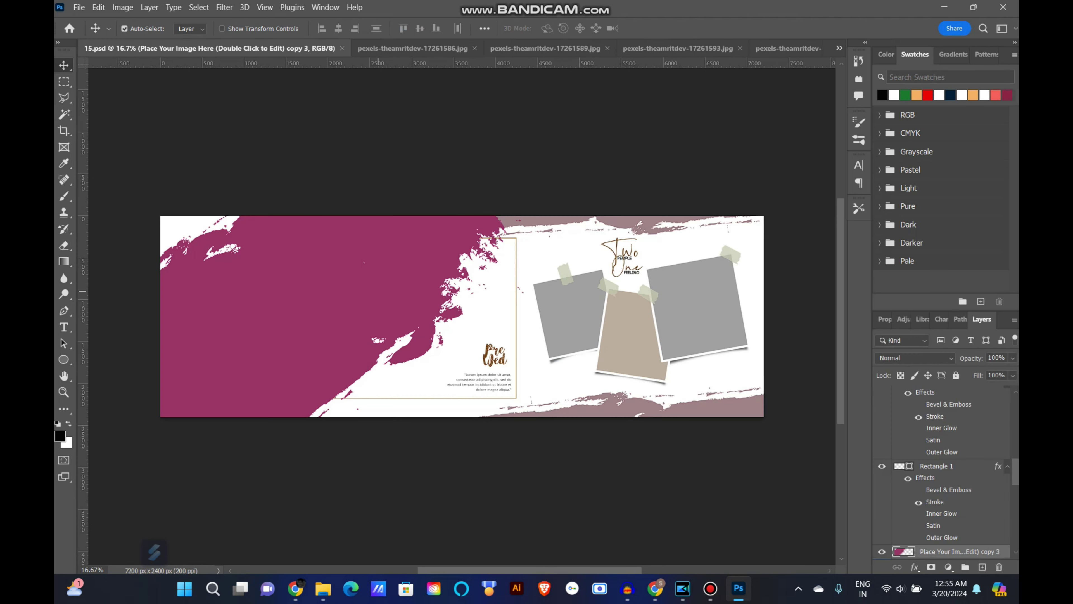
key("ctrl+v")
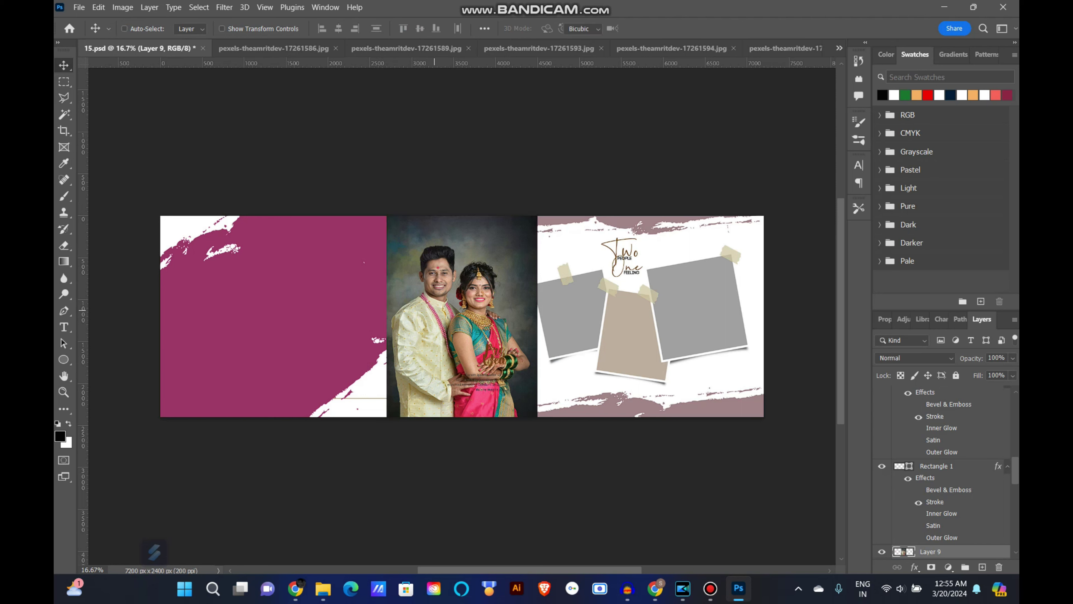
Step: Scale the couple photo to 212.33% and position it to cover the spread's left page
key("ctrl+t")
mouse_move(386, 415)
left_mouse_down()
mouse_move(273, 556)
mouse_move(124, 480)
left_mouse_up()
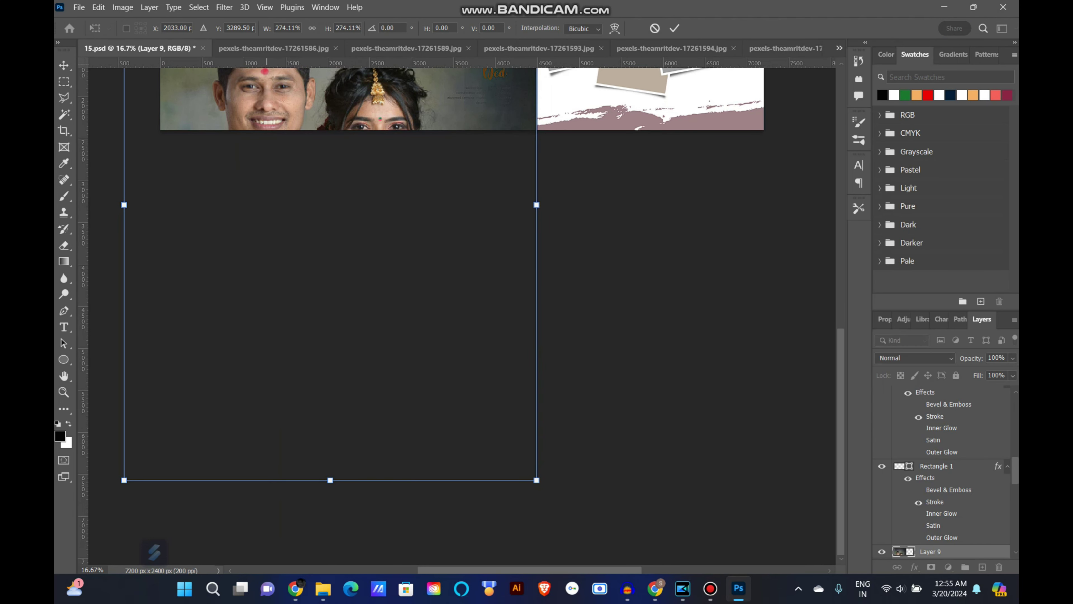
scroll(462, 287, "up", 3)
scroll(463, 287, "up", 2)
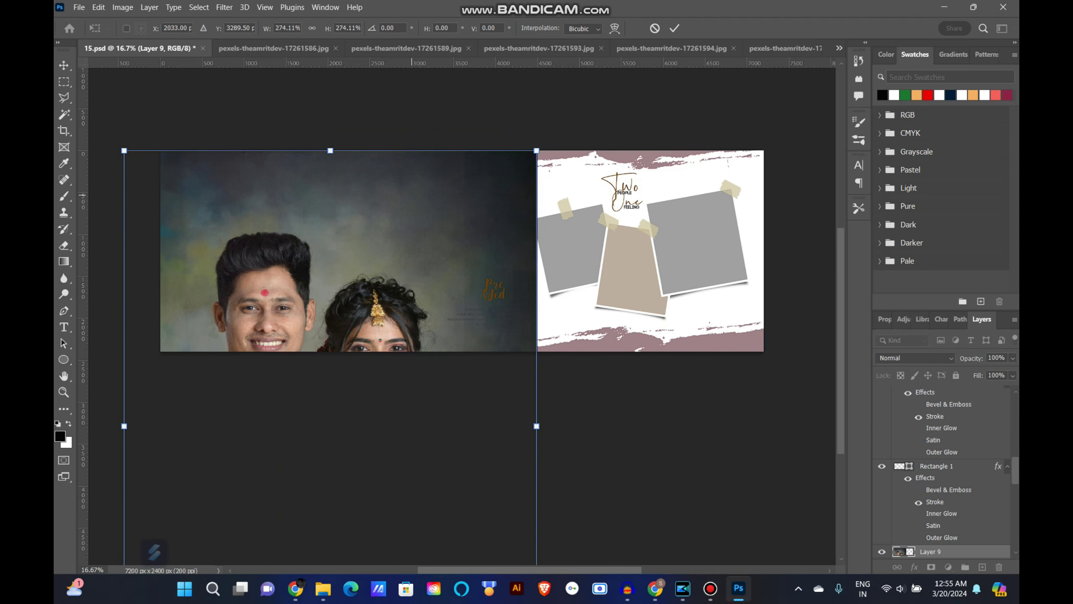
left_click_drag(372, 211, 380, 164)
left_click_drag(546, 103, 453, 228)
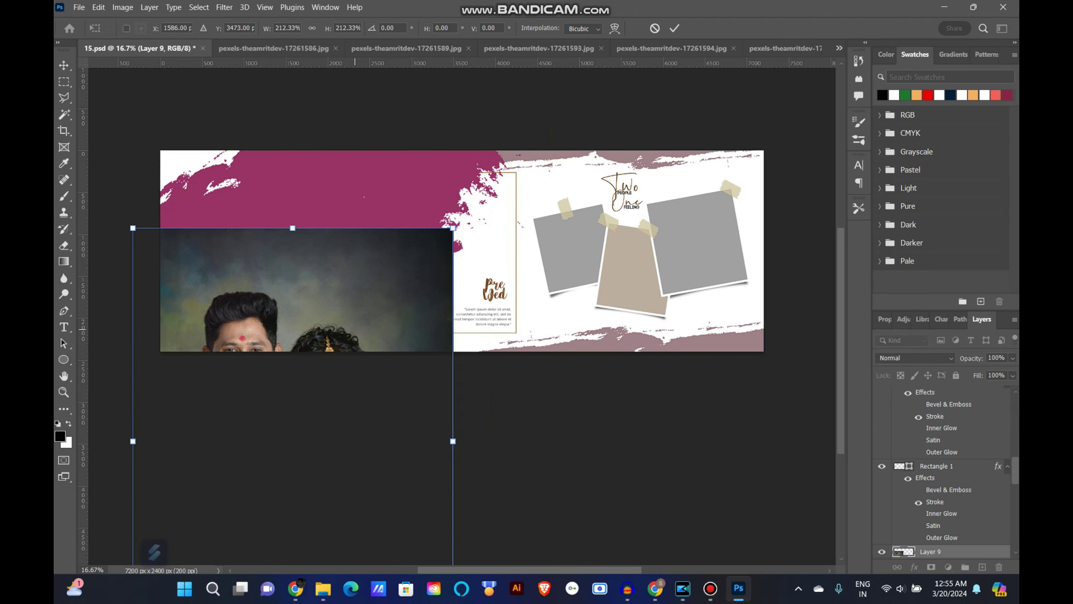
left_click_drag(359, 300, 380, 165)
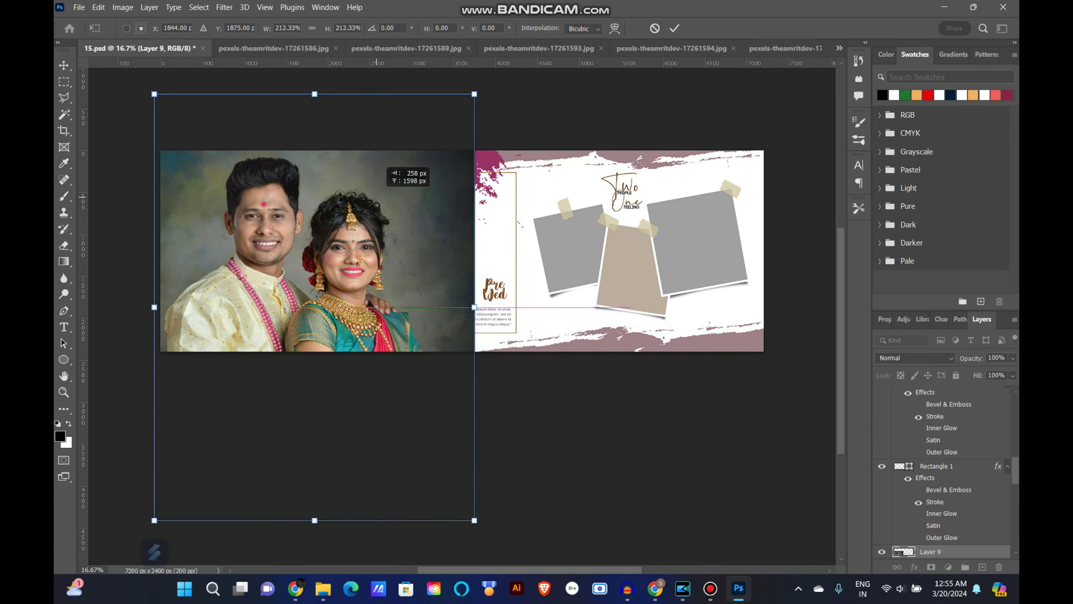
key("Return")
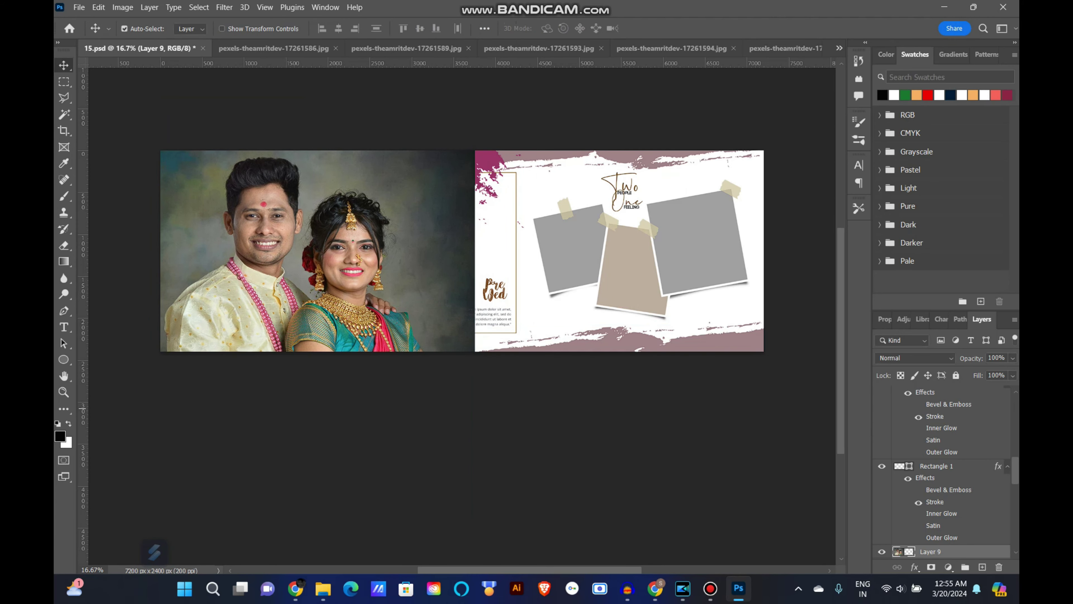
right_click(929, 551)
Step: Clip Layer 9 into the left brush-stroke shape and nudge the photo into place inside it
left_click(908, 259)
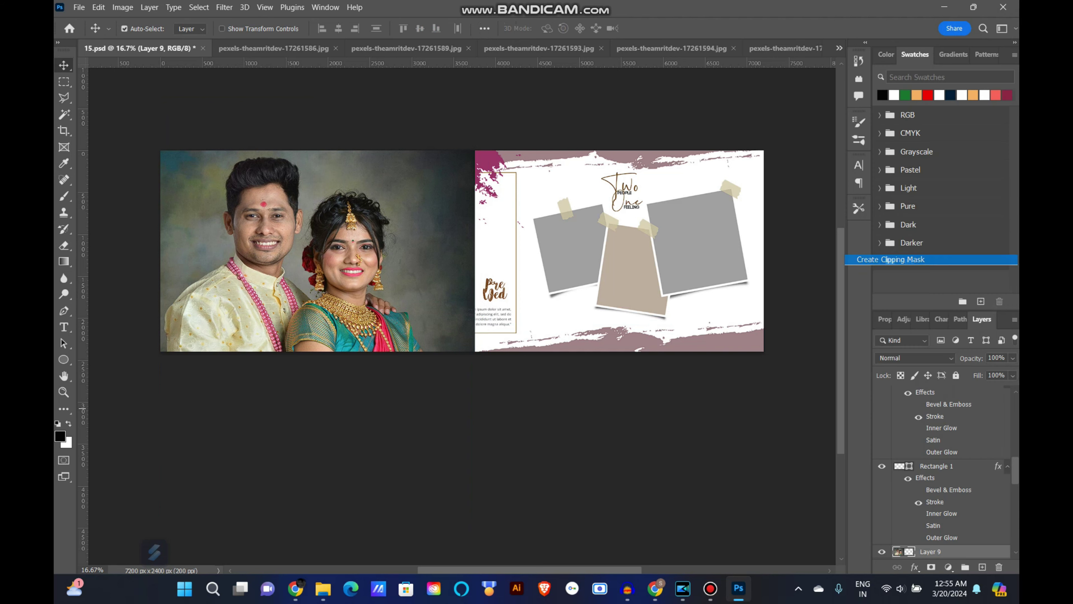
left_click_drag(377, 229, 404, 215)
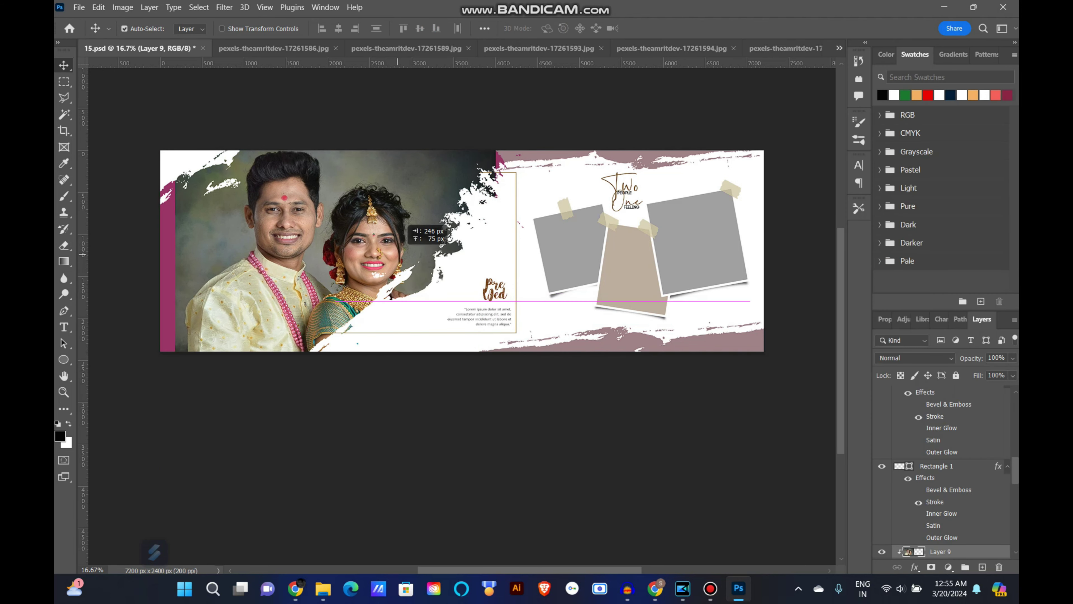
left_click_drag(404, 215, 394, 223)
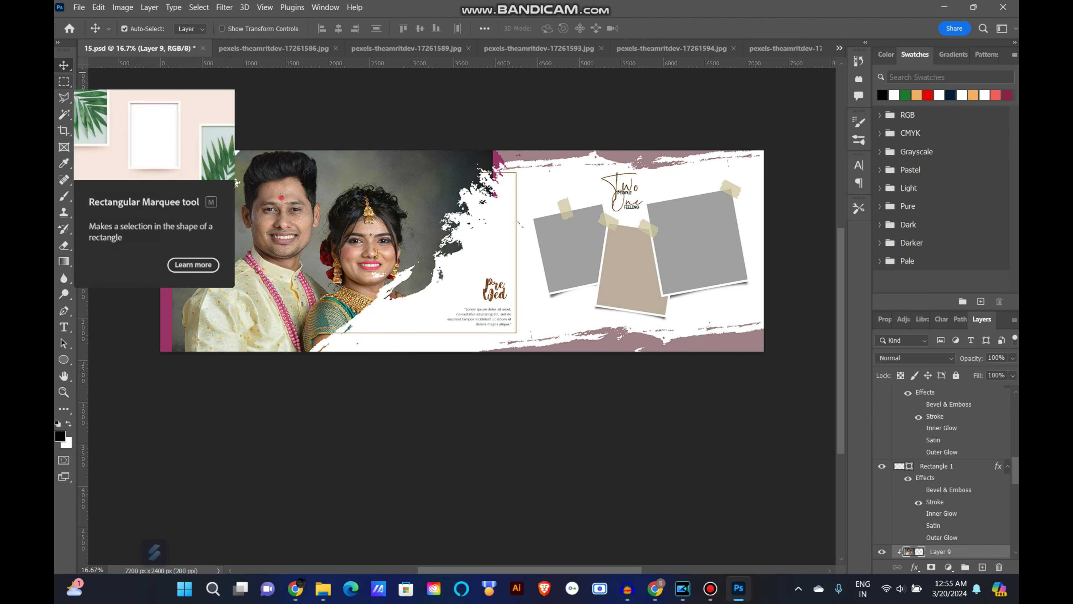
left_click(63, 81)
Step: Content-Aware Fill a narrow strip along the spread's left edge, then deselect
left_click_drag(160, 154, 177, 352)
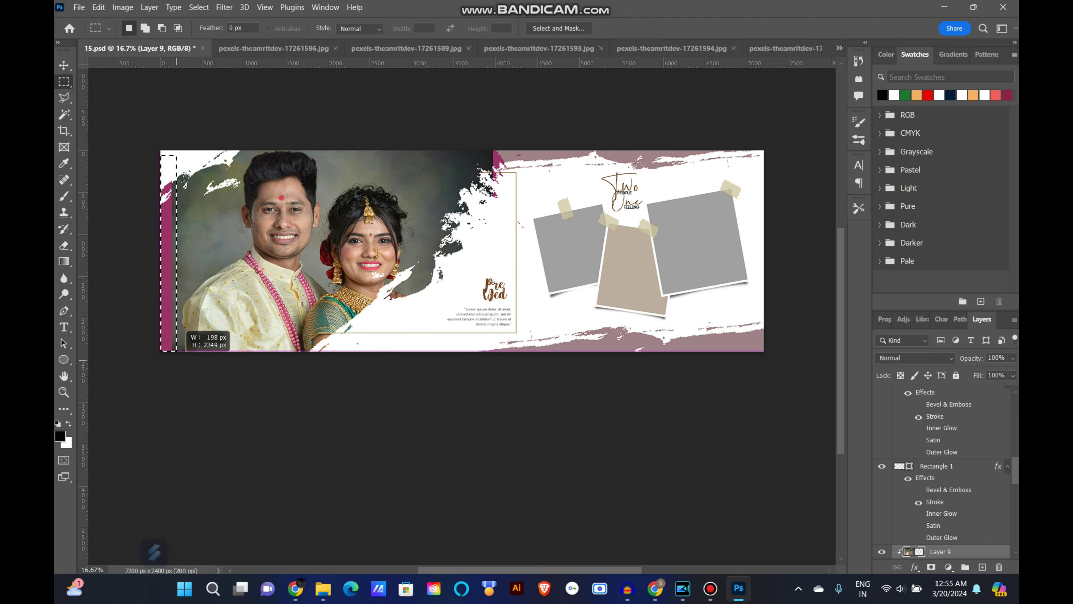
left_click(99, 7)
left_click(127, 194)
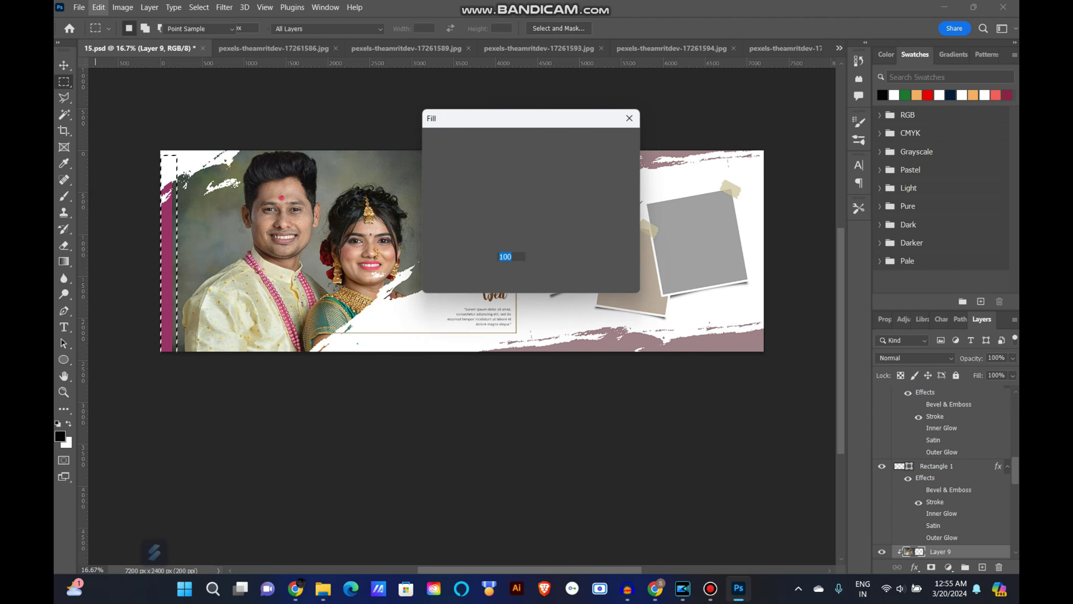
left_click(541, 140)
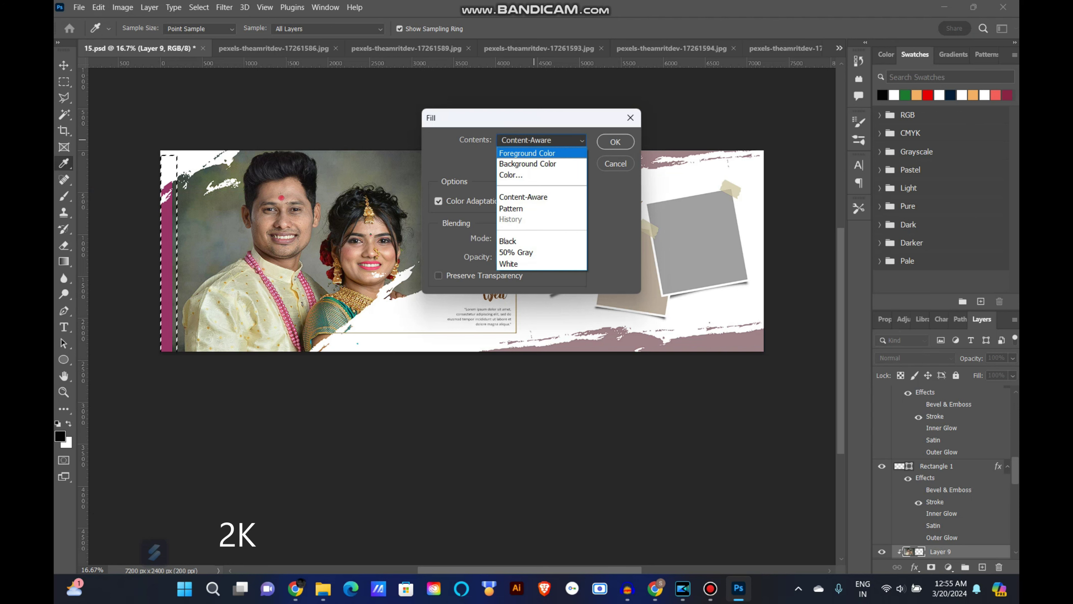
left_click(523, 197)
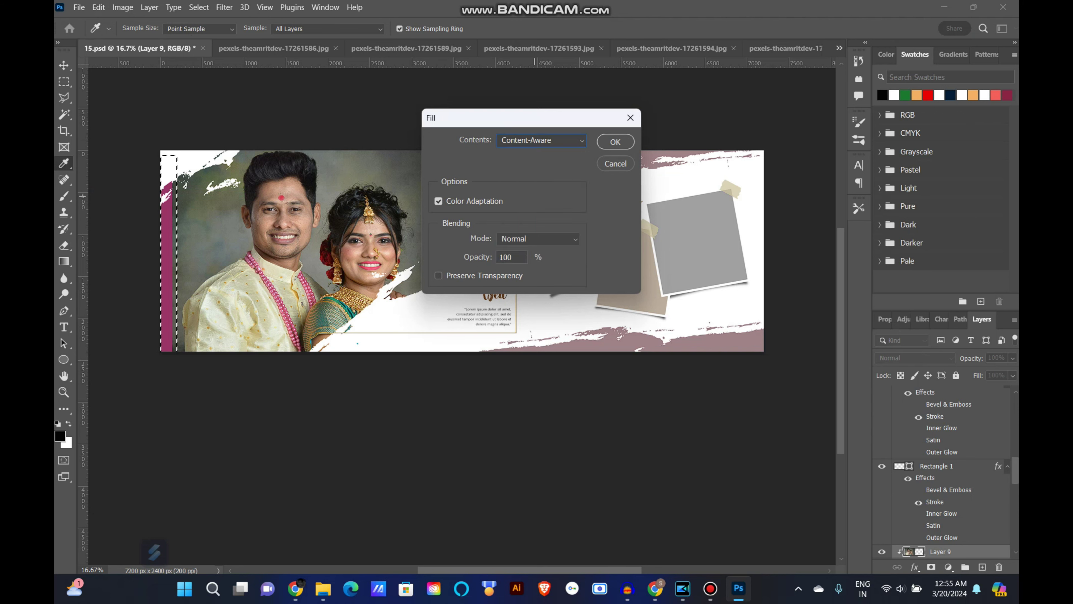
left_click(615, 142)
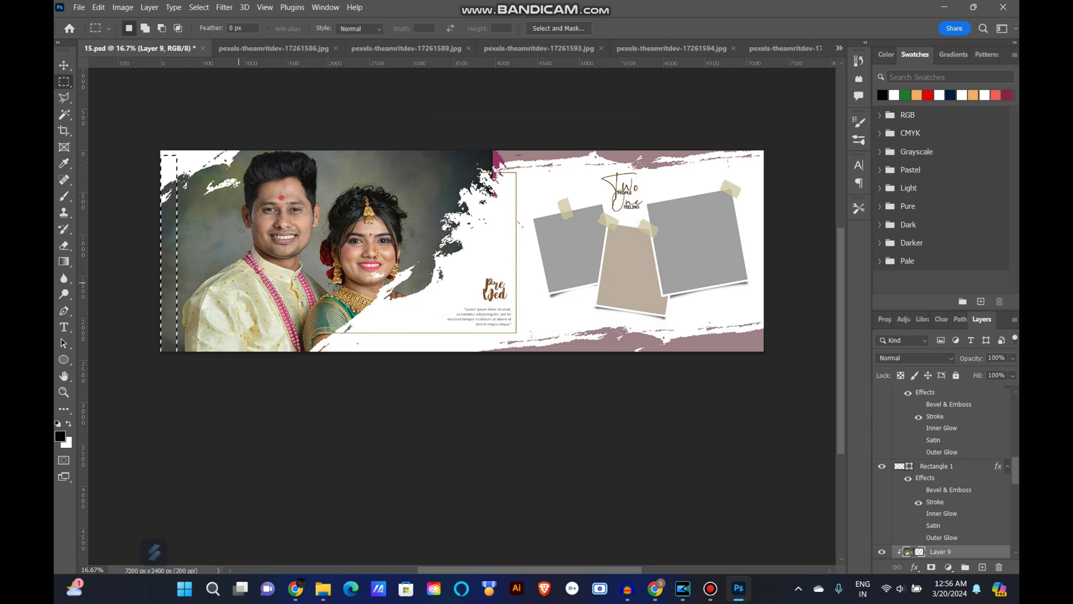
key("ctrl+d")
Step: Content-Aware Fill the magenta patch near the top centre divide and deselect
left_click_drag(482, 135, 534, 228)
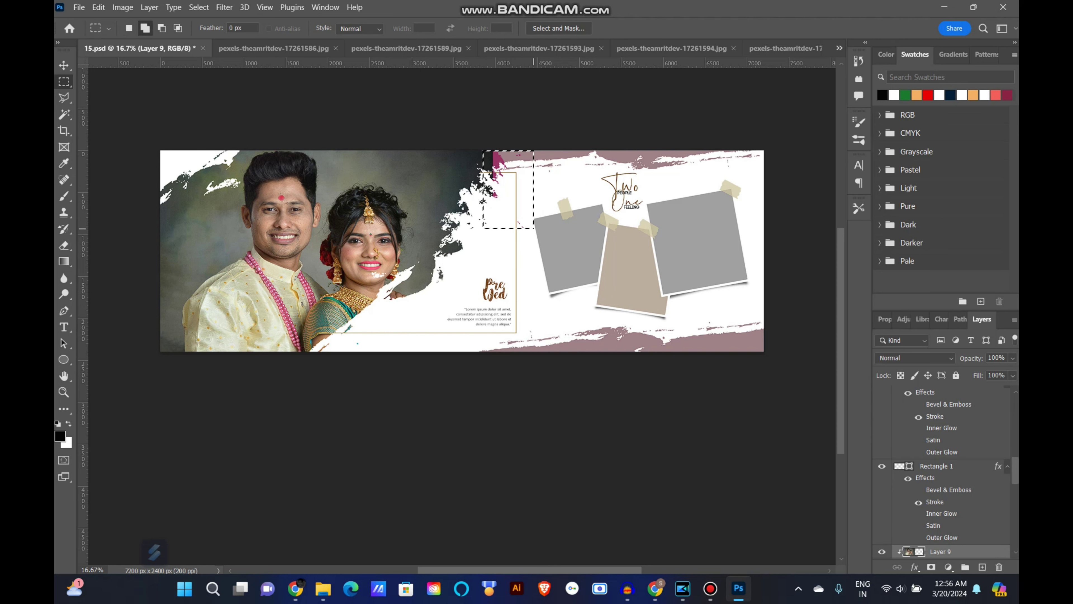
key("shift+BackSpace")
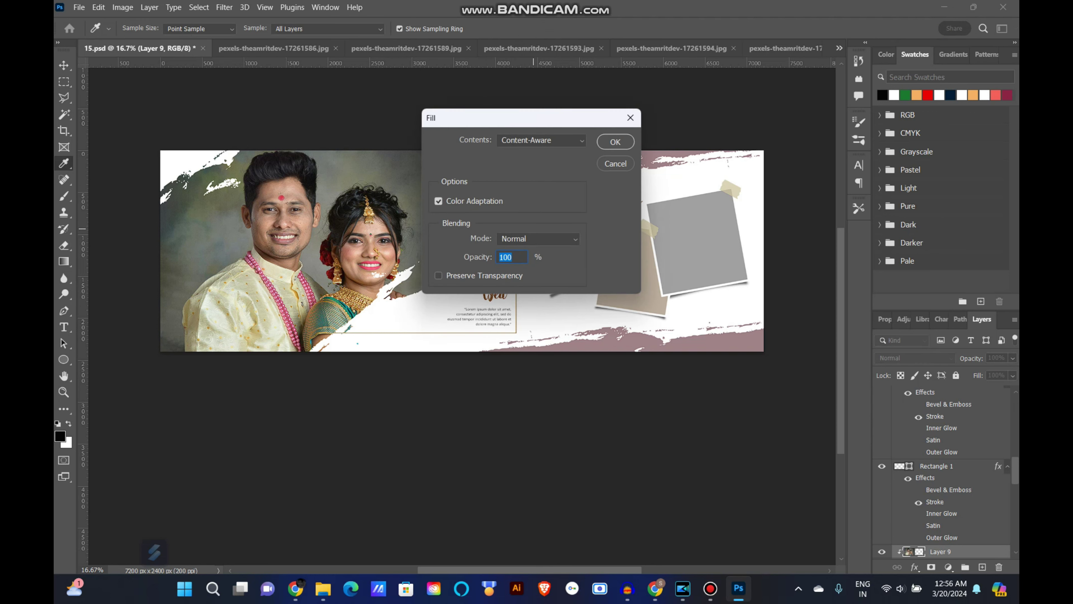
key("Return")
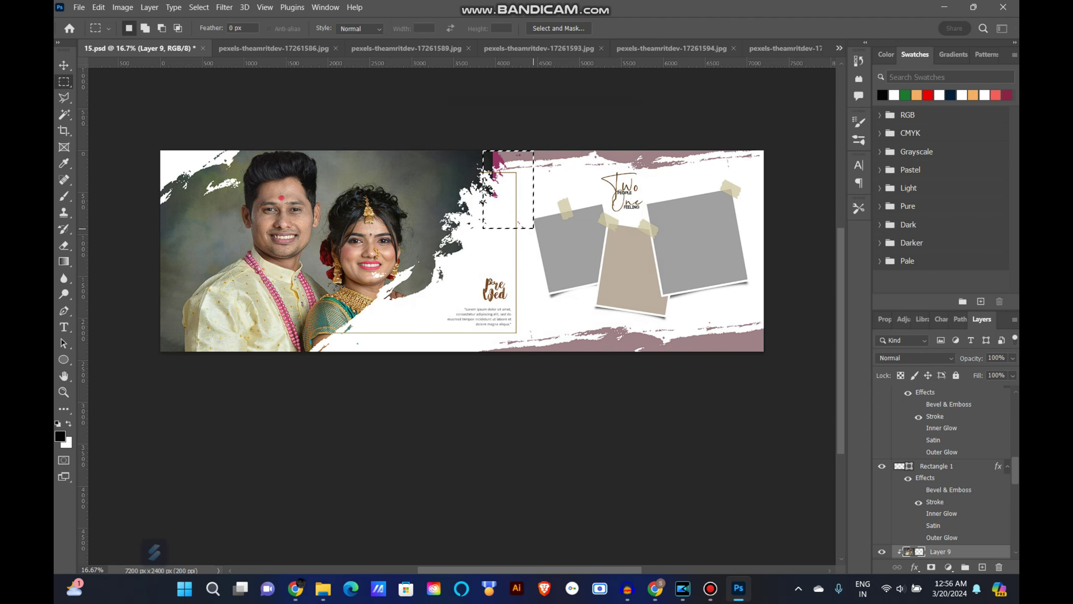
key("ctrl+d")
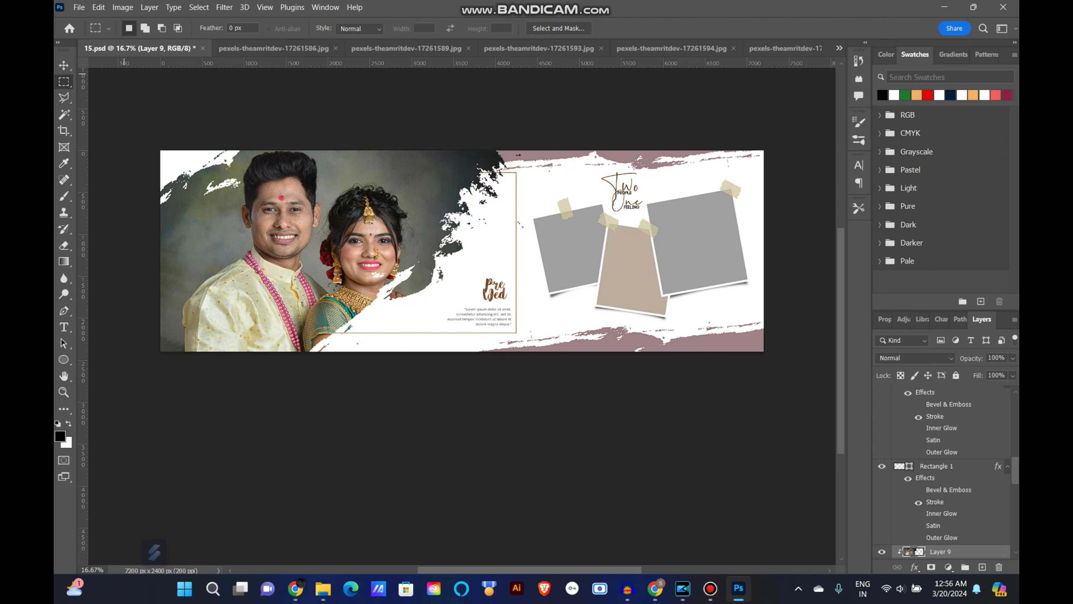
Step: Duplicate the Rectangle 2 polaroid frame layer and reselect Rectangle 2
key("v")
key("alt+]")
key("alt+]")
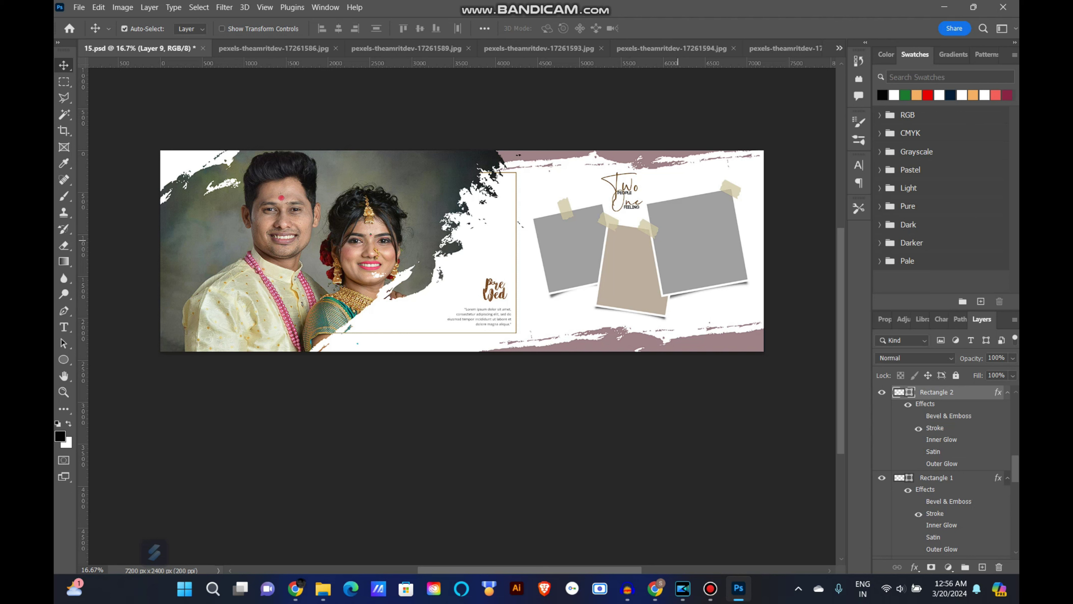
key("ctrl+j")
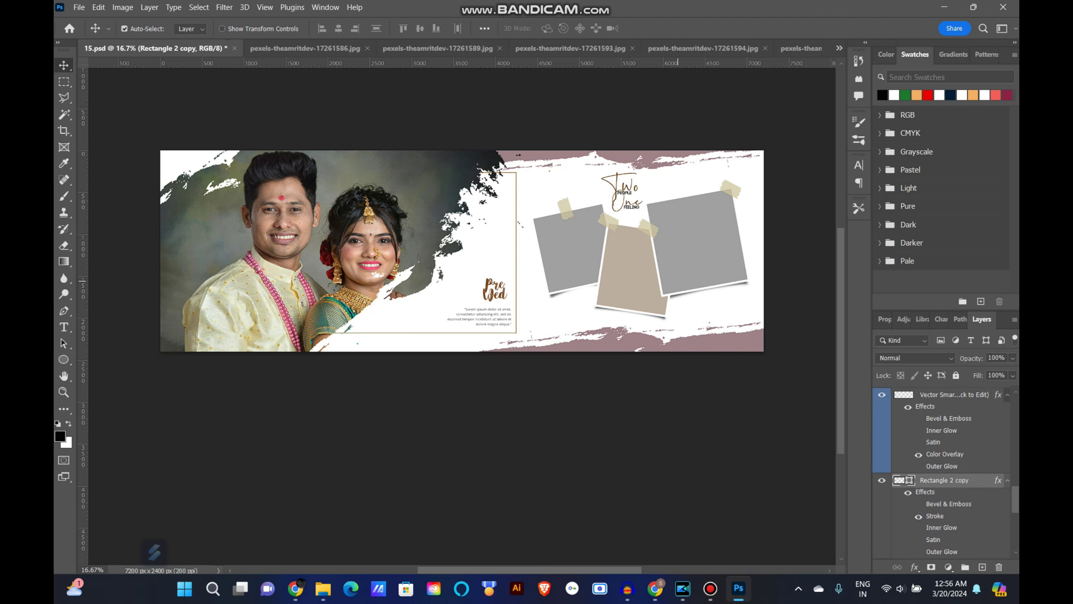
key("ctrl+d")
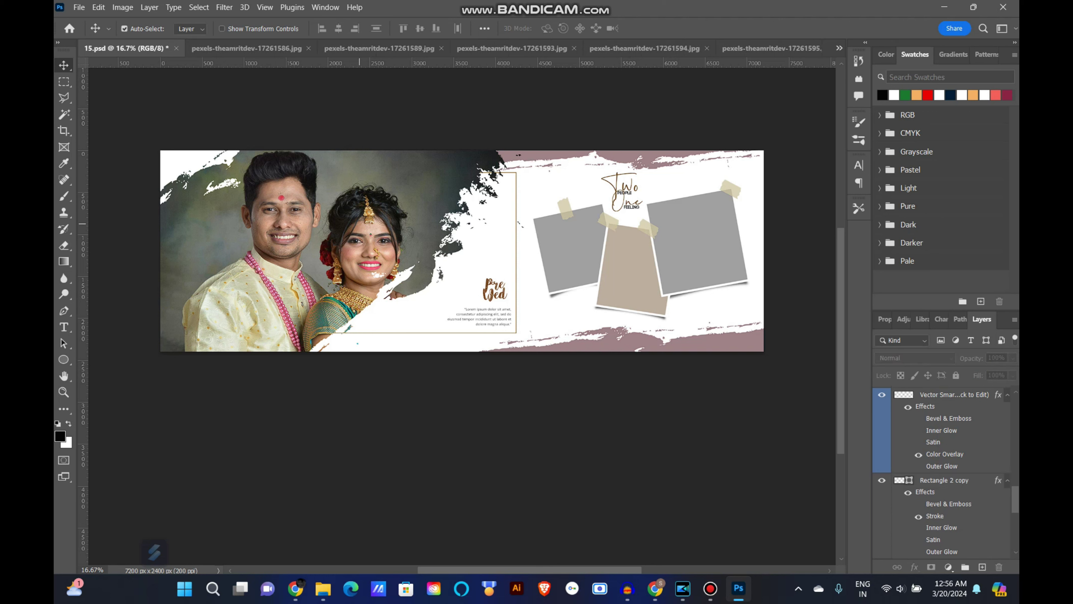
left_click(579, 275)
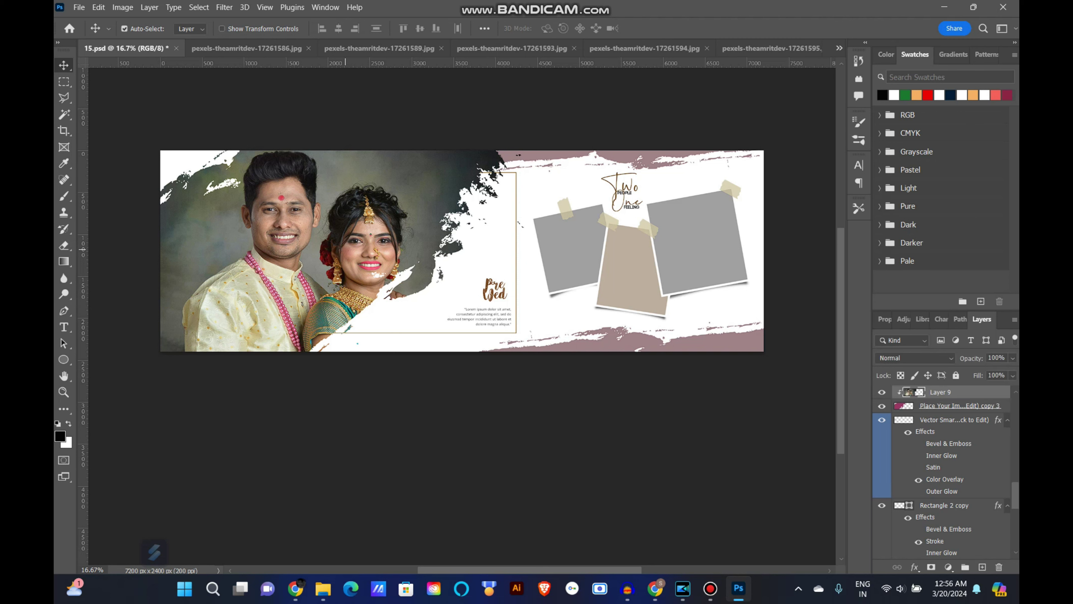
left_click(667, 284)
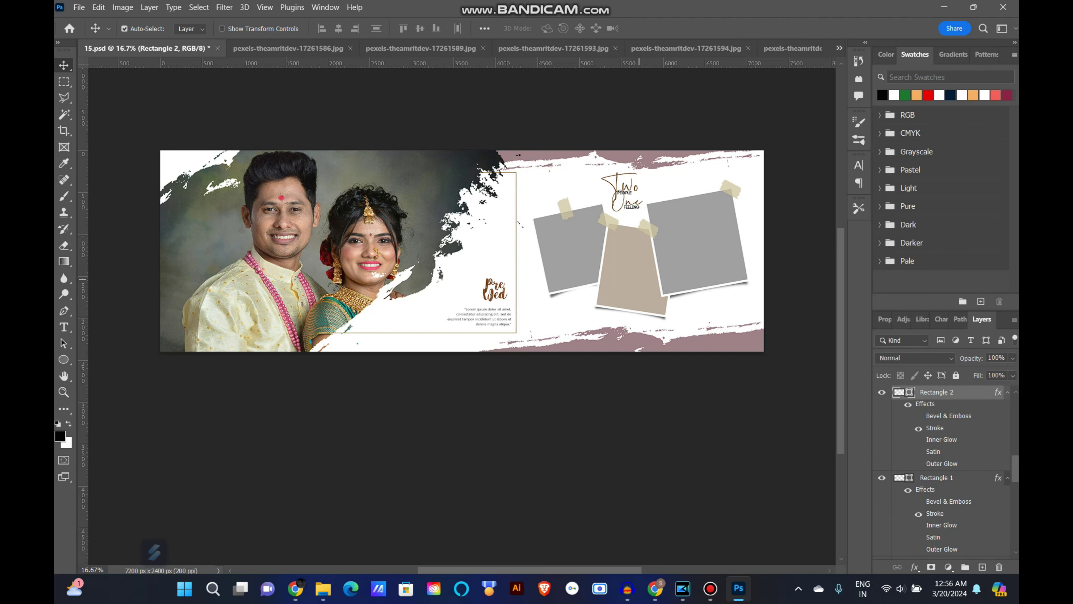
Step: Paste the 17261589 bride portrait into 15.psd and move it over the right frame
left_click(686, 48)
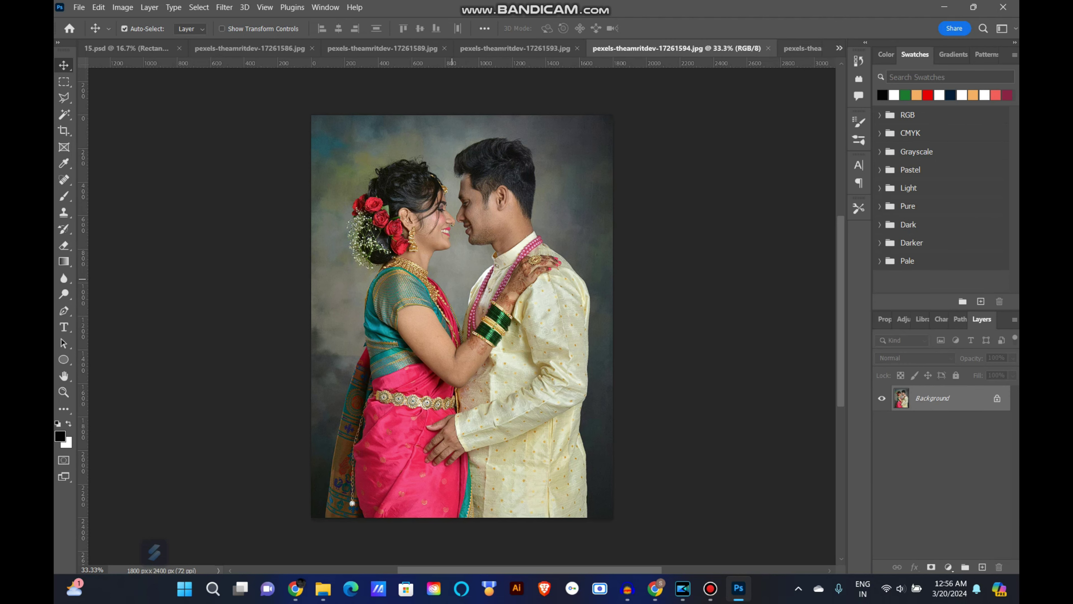
left_click(802, 47)
left_click(127, 48)
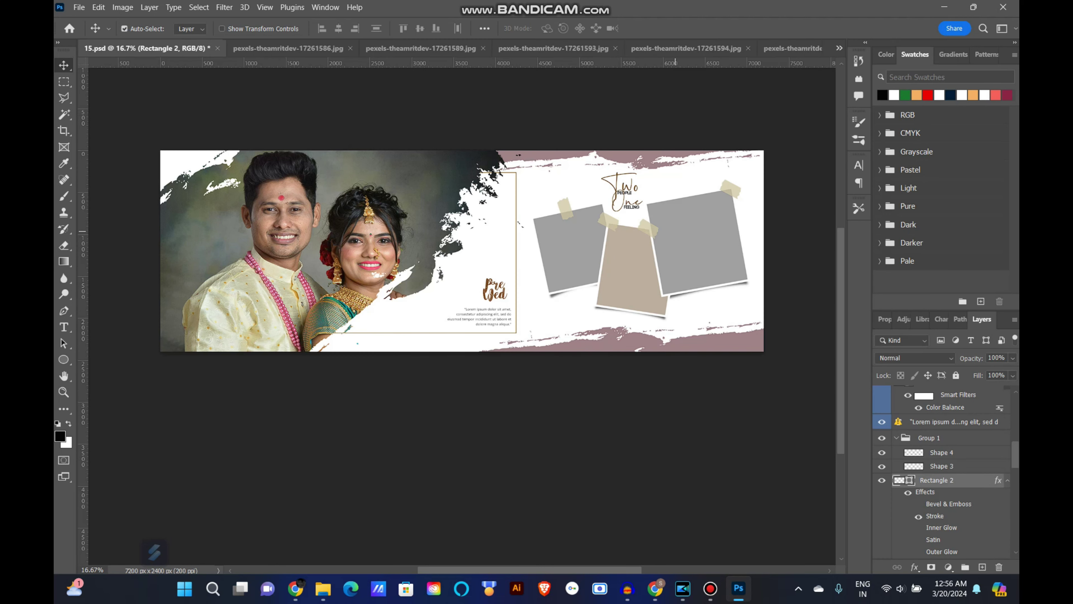
key("ctrl+v")
left_click_drag(524, 201, 708, 207)
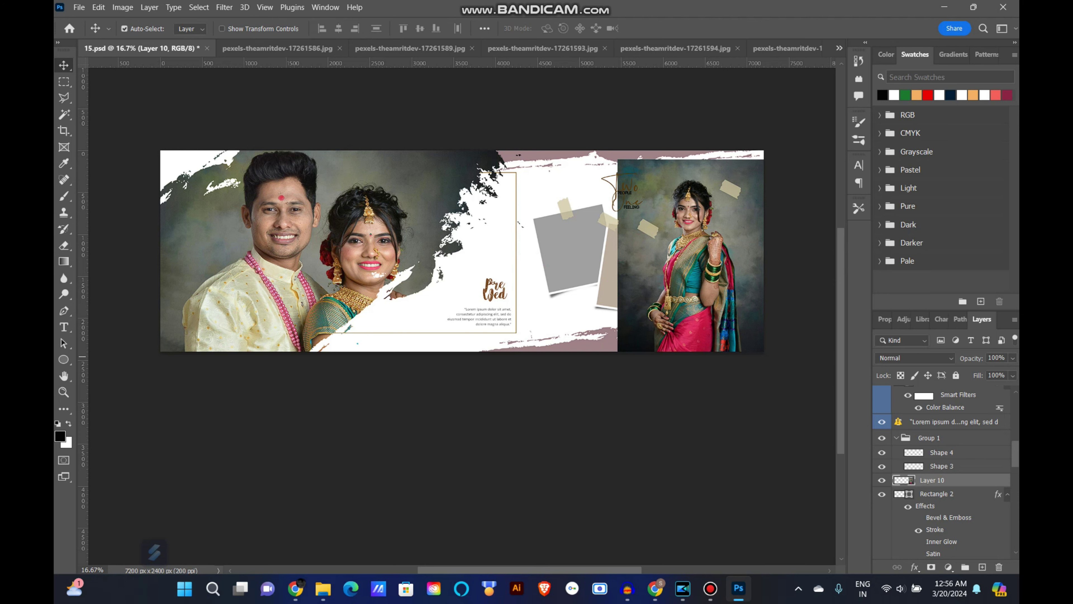
Step: Clip the bride portrait into the right tilted frame and scale it to 70.06%
right_click(925, 480)
left_click(823, 284)
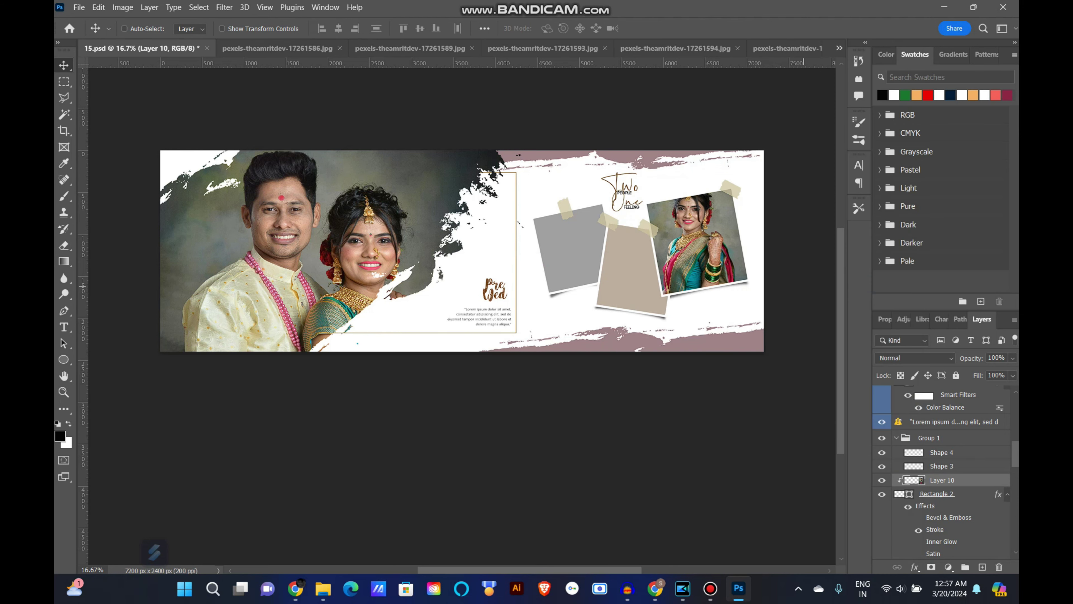
key("ctrl+t")
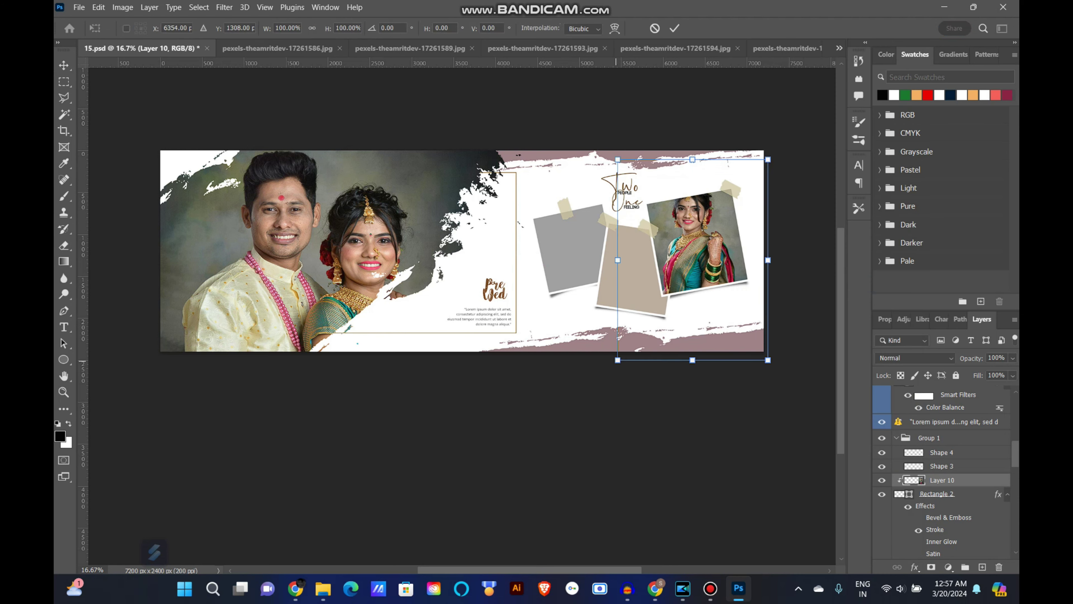
left_click_drag(618, 360, 663, 301)
left_click_drag(696, 231, 683, 224)
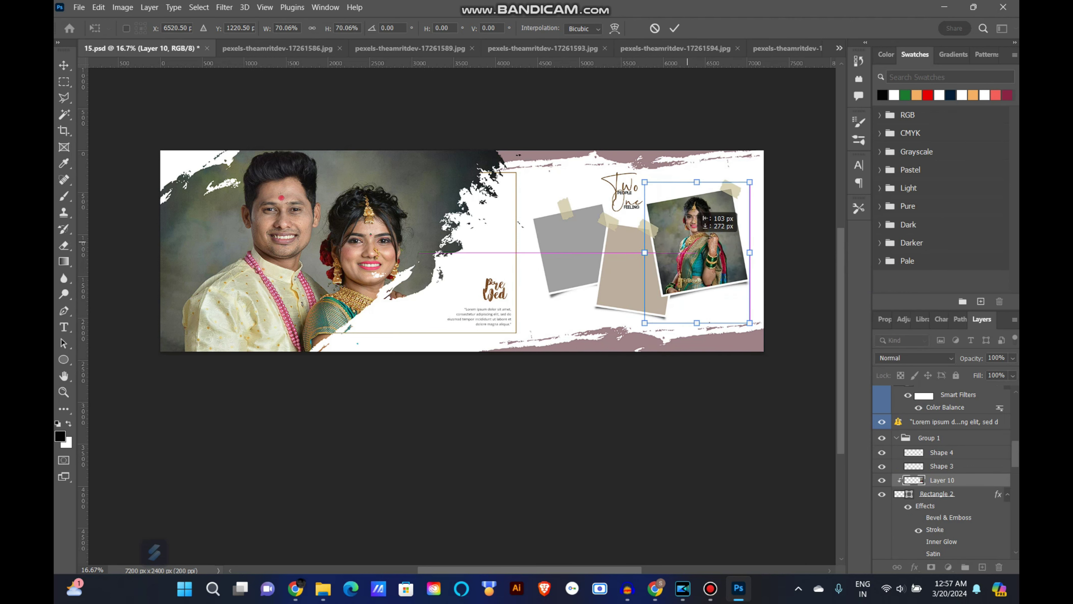
key("Return")
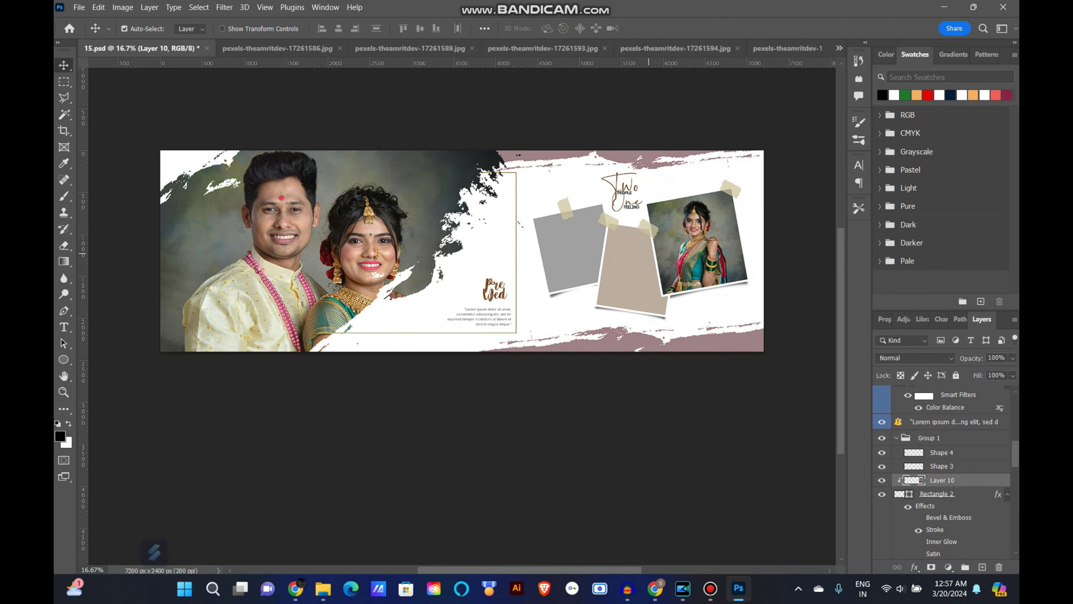
left_click(761, 48)
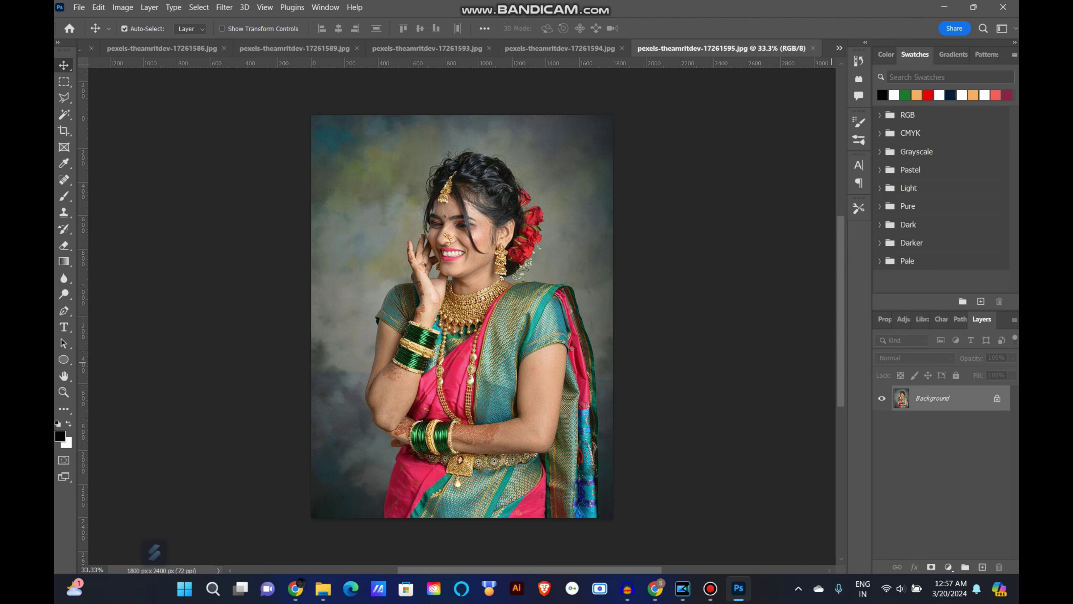
Step: Unlock the 17261595 laughing-bride photo and paste it into 15.psd near the left frame
left_click(997, 397)
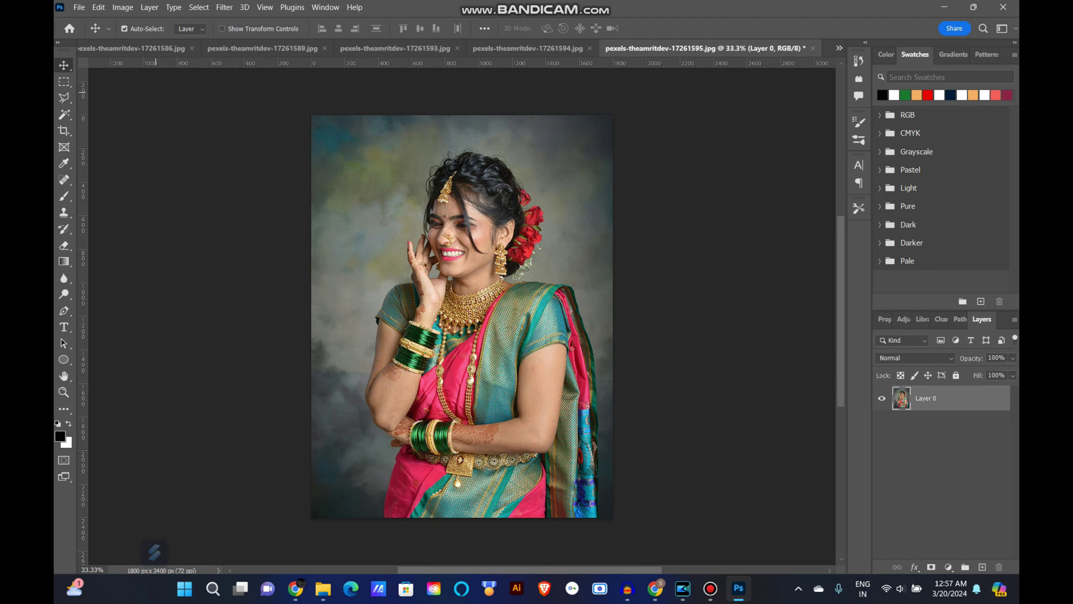
key("ctrl+Tab")
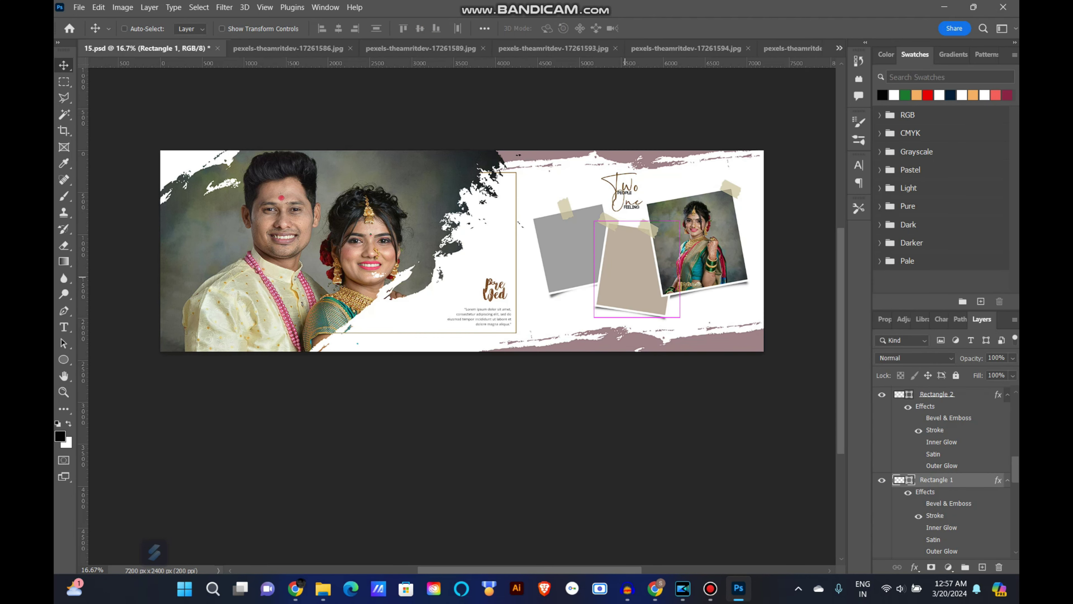
key("ctrl+v")
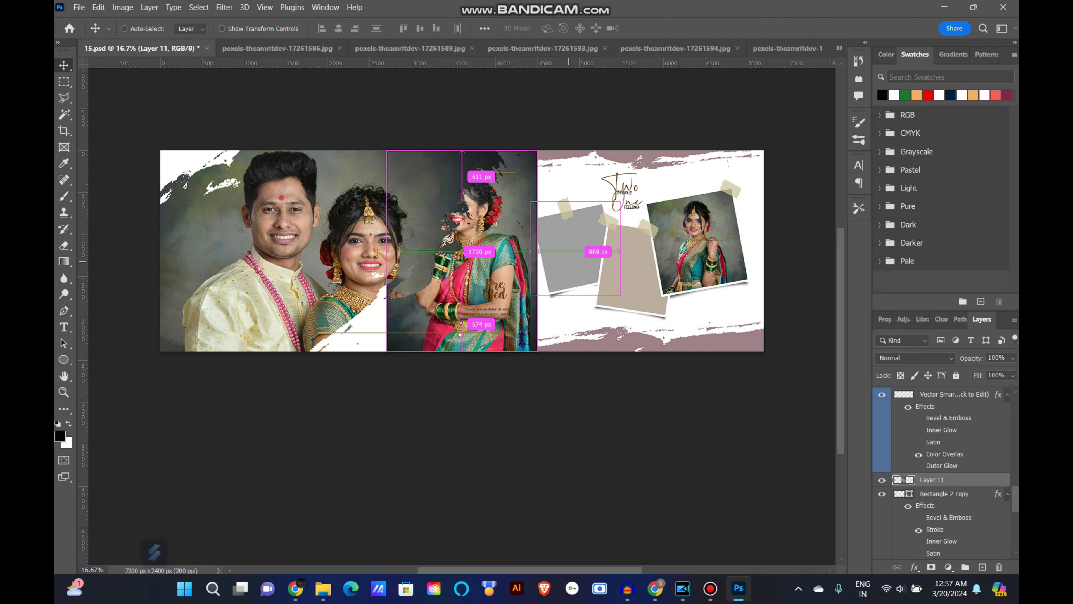
left_click_drag(531, 284, 648, 283)
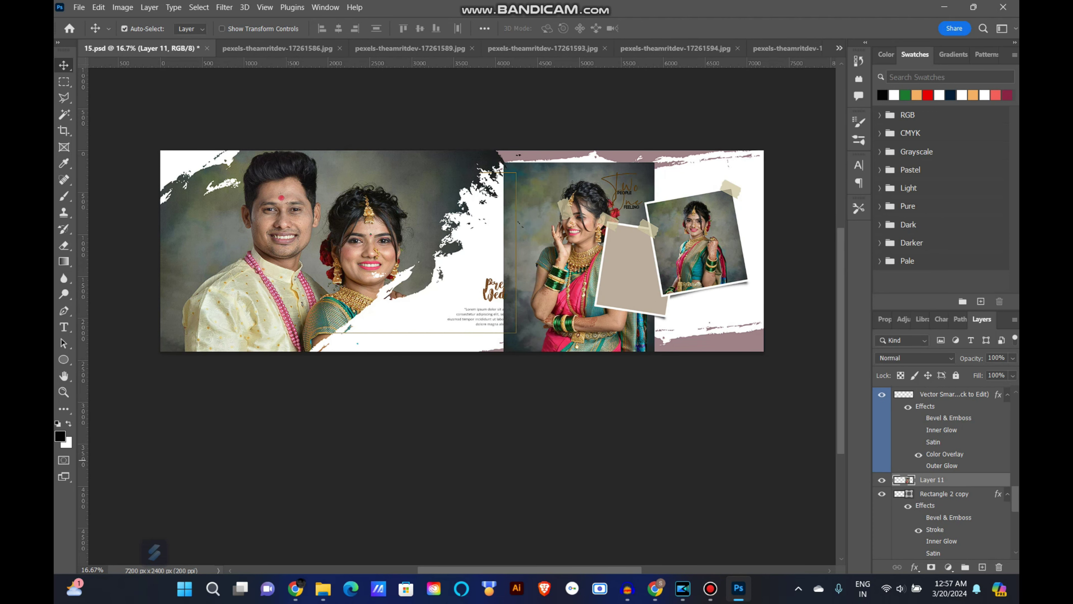
Step: Clip the laughing-bride photo into the left frame, scaled to 63.39%
right_click(918, 479)
left_click(788, 285)
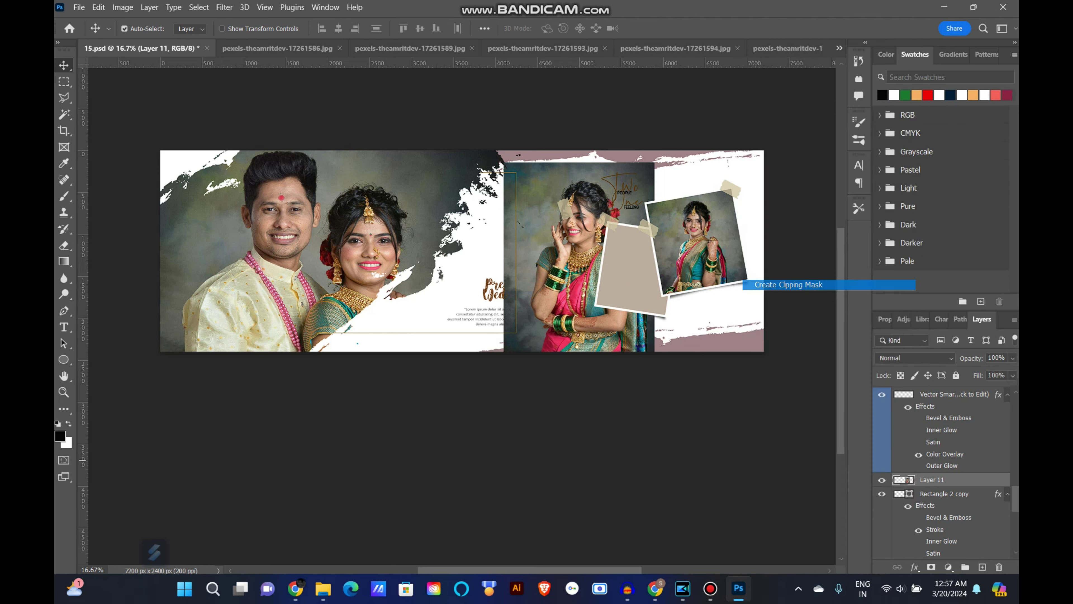
key("ctrl+t")
left_click_drag(504, 163, 558, 235)
mouse_move(614, 298)
left_mouse_down()
mouse_move(575, 256)
mouse_move(577, 264)
left_mouse_up()
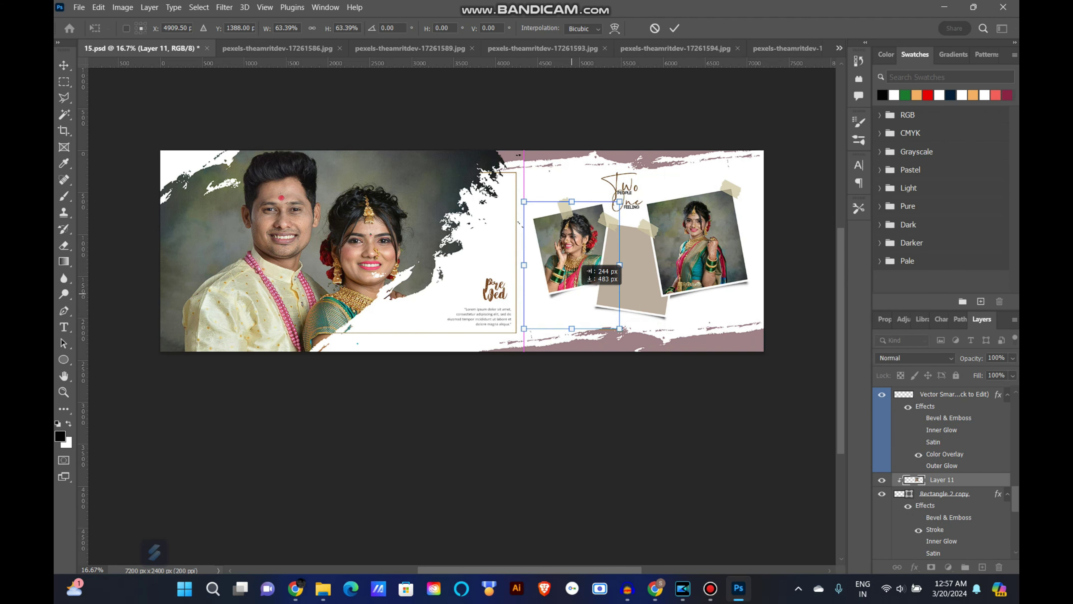
key("Return")
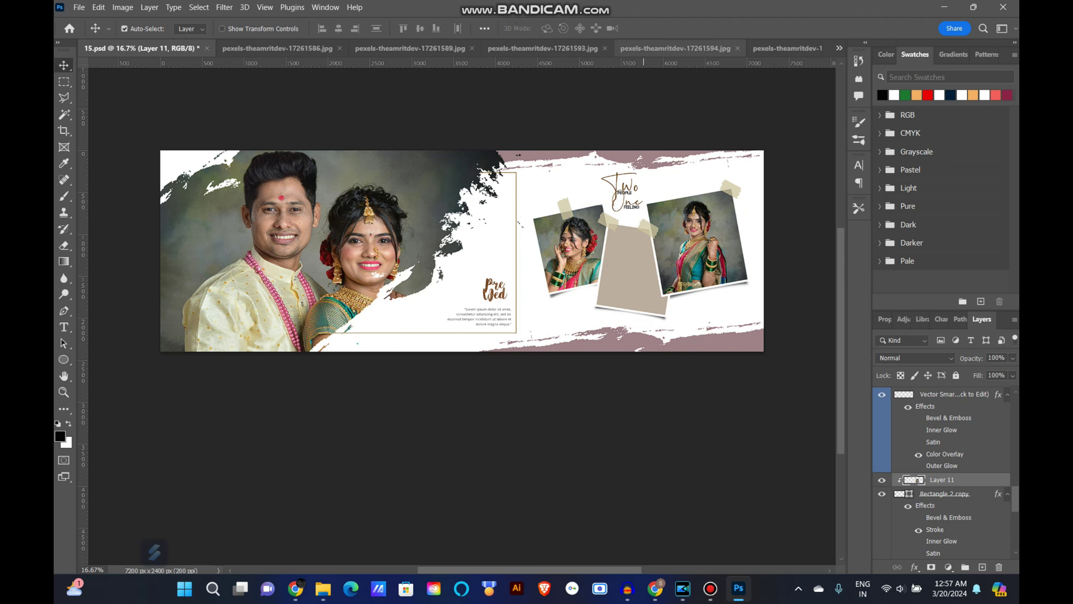
left_click(630, 249)
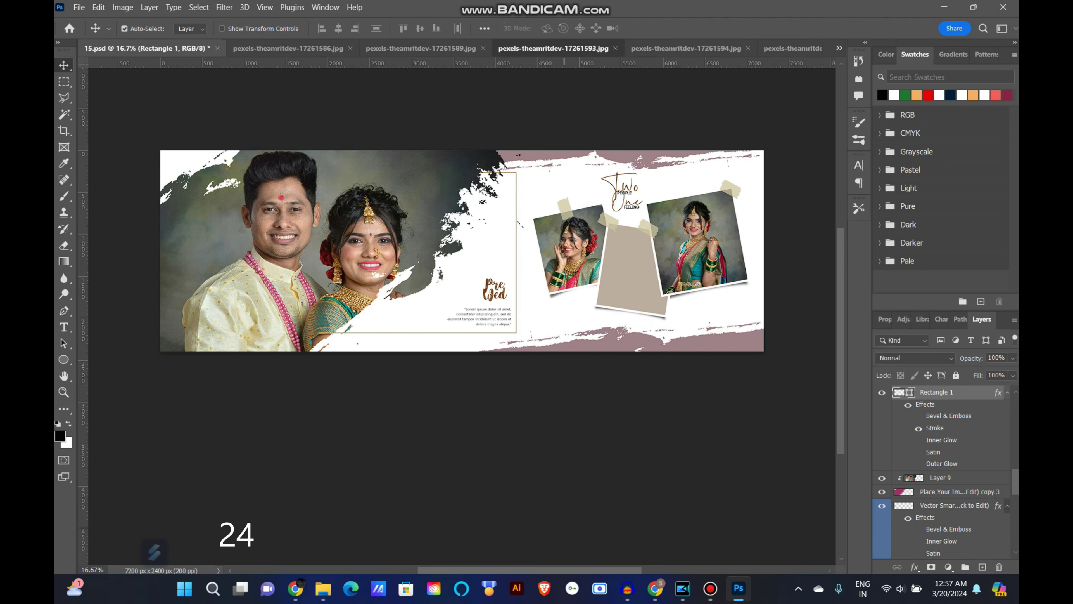
Step: Unlock the groom's 17261586 portrait and paste it onto the middle frame in 15.psd
left_click(553, 48)
key("ctrl+shift+Tab")
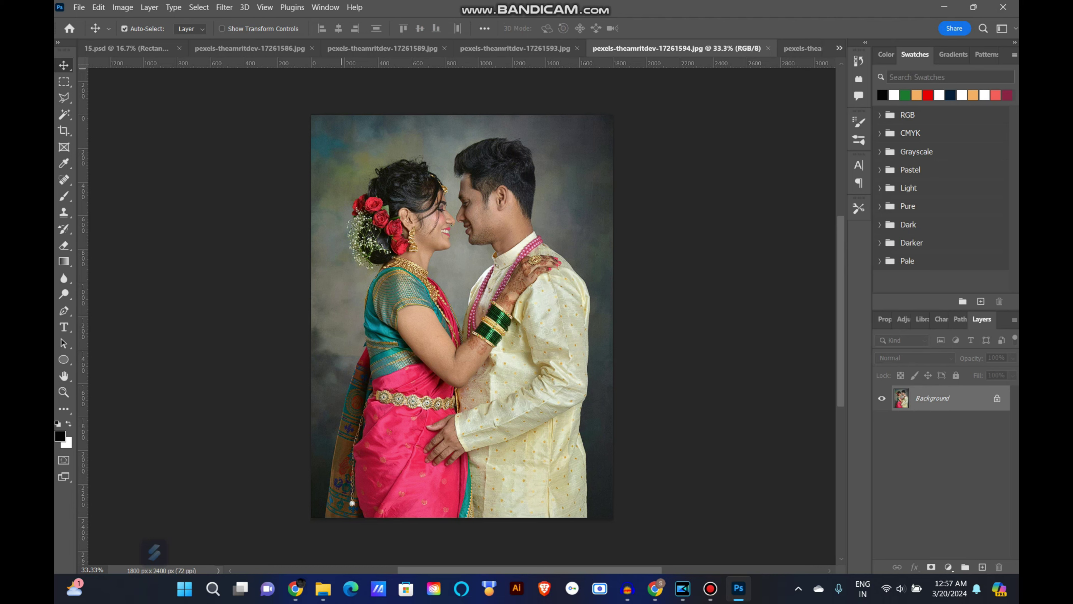
key("ctrl+shift+Tab")
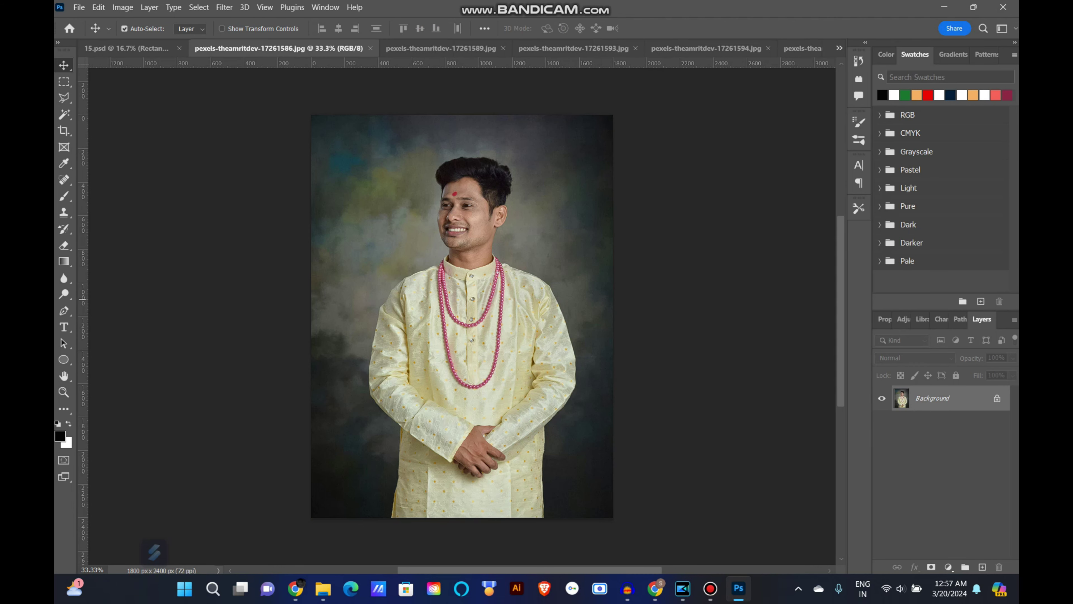
left_click(996, 398)
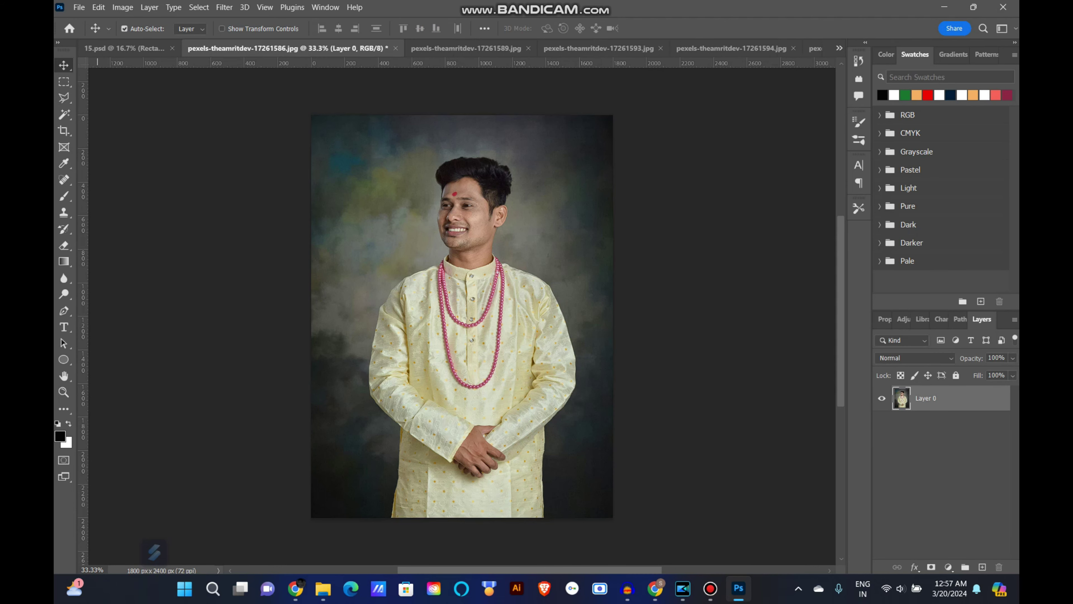
key("ctrl+shift+Tab")
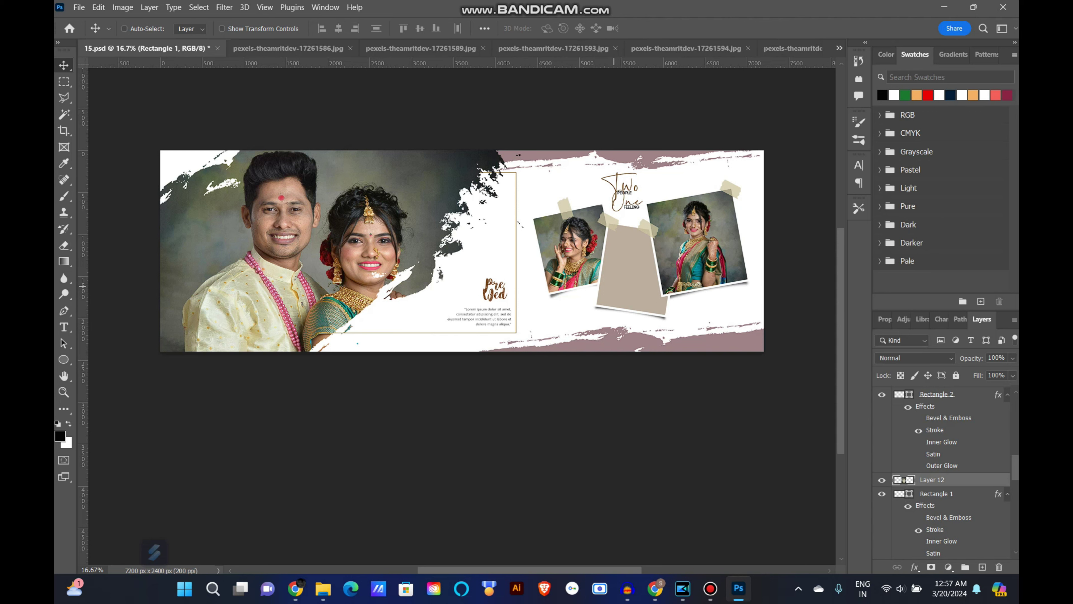
key("ctrl+v")
left_click_drag(491, 221, 665, 282)
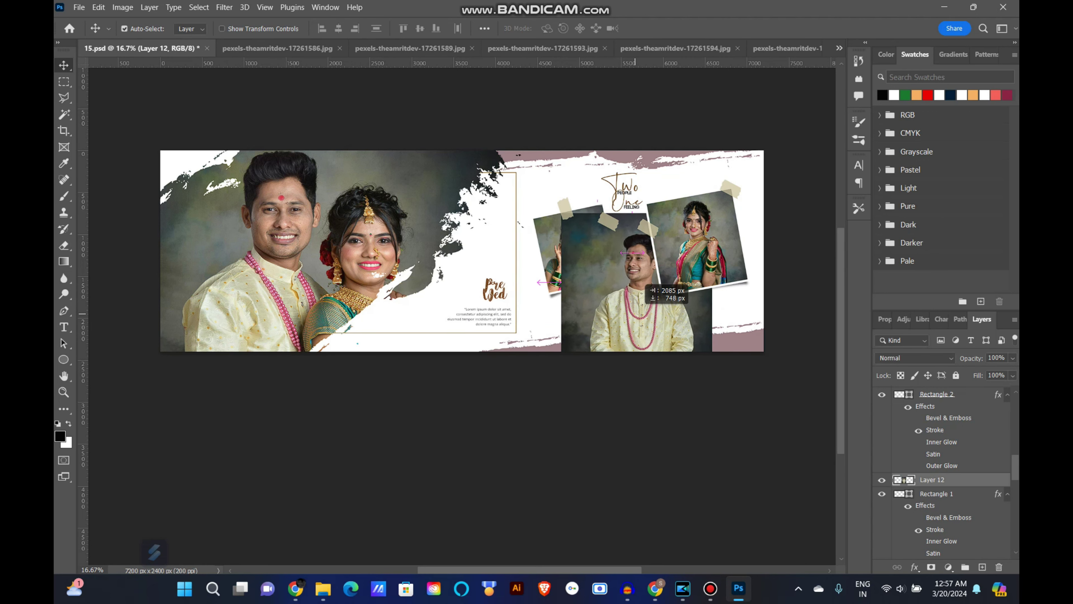
Step: Scale the groom photo to 61.67% and clip it into the middle frame
key("ctrl+t")
left_click_drag(709, 412, 641, 336)
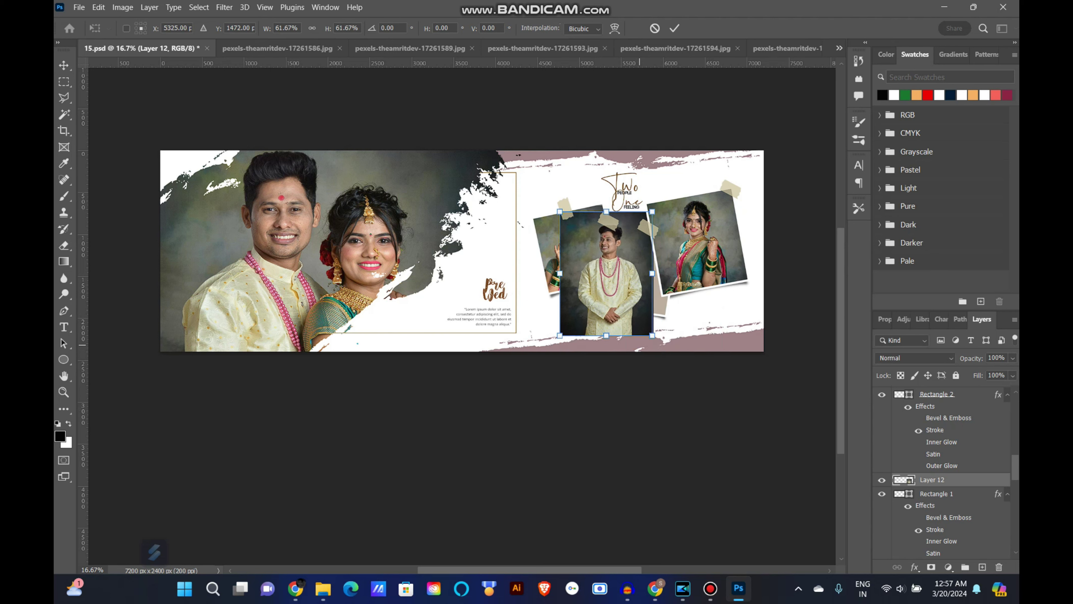
key("Return")
left_click_drag(600, 270, 629, 287)
right_click(933, 479)
left_click(804, 284)
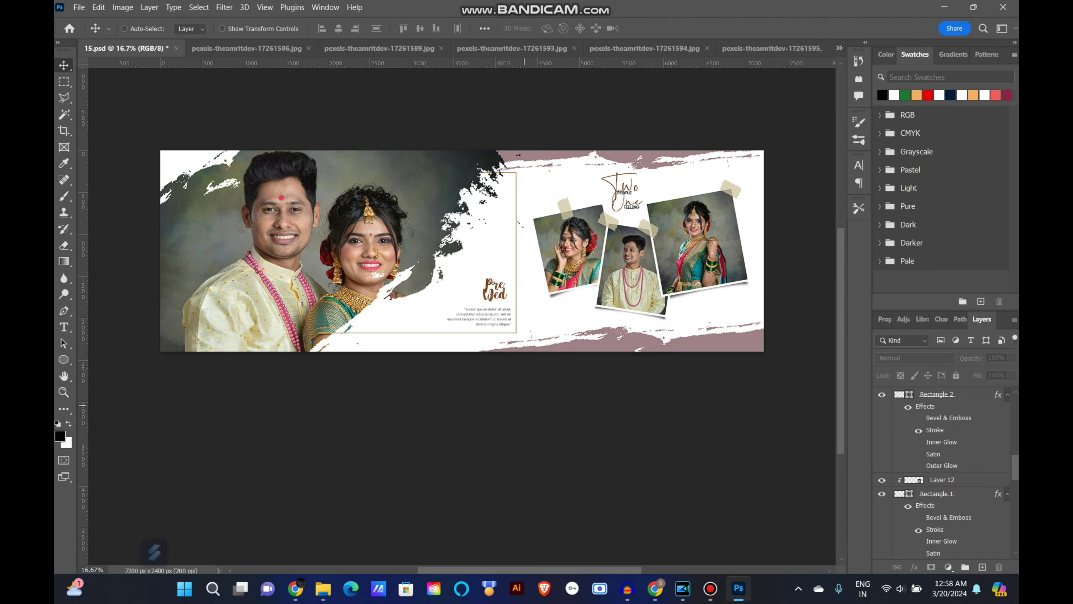
key("ctrl+plus")
key("ctrl+minus")
key("ctrl+plus")
key("ctrl+minus")
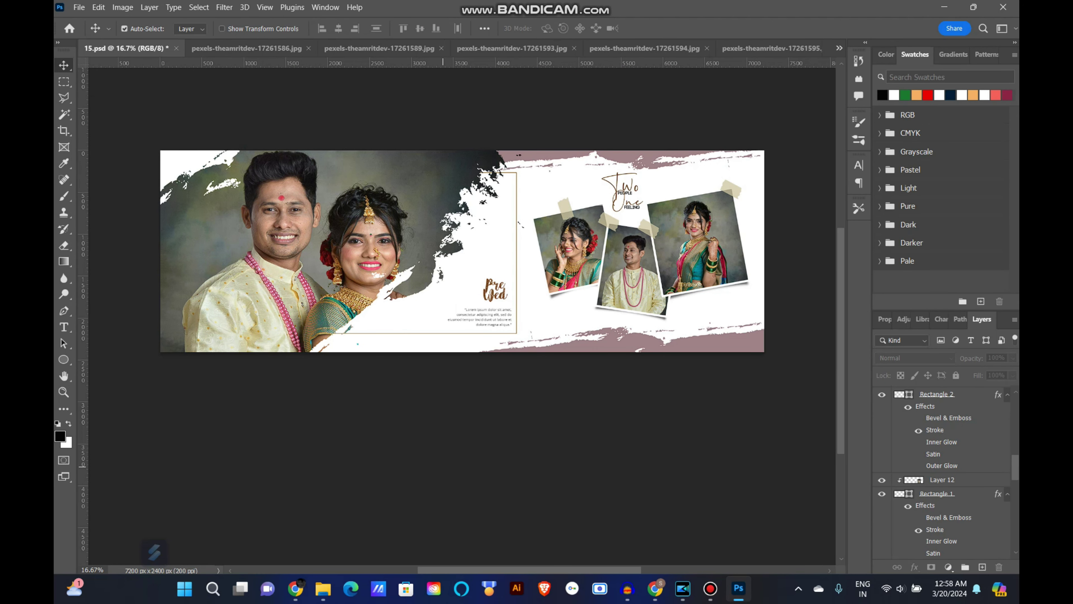